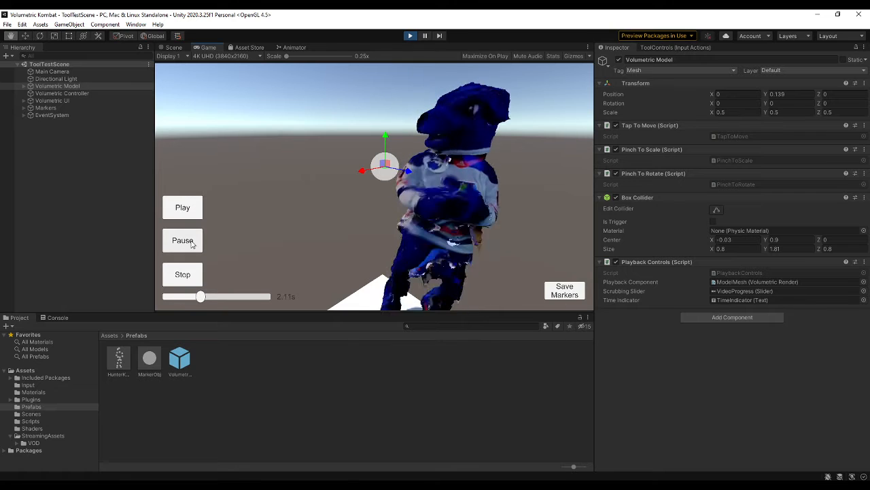
- Place an instance of the HunterKeyFrame1 prefab in the running scene so its preset markers overlay the volumetric model
right_drag(414, 232, 489, 225)
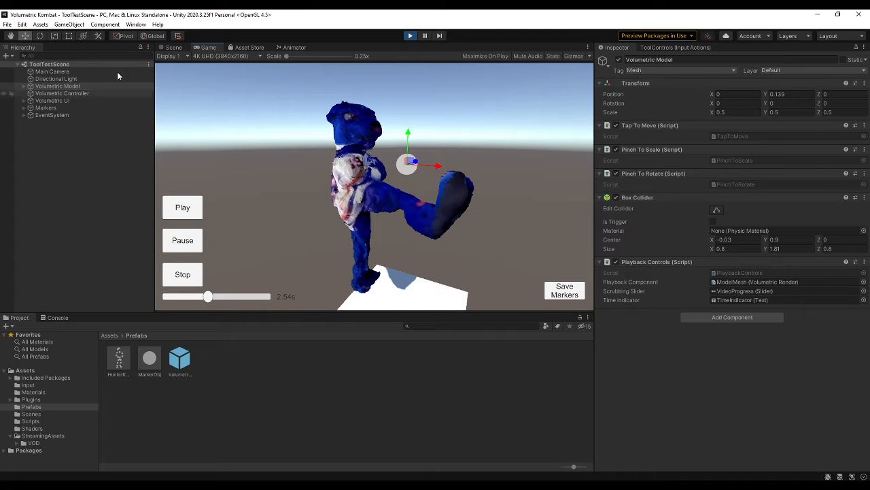
click(170, 48)
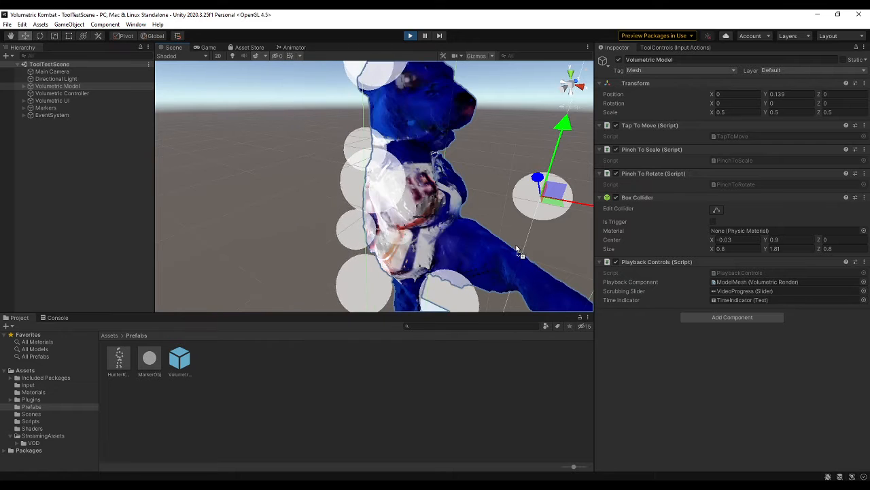
click(59, 125)
key(d)
right_drag(303, 195, 139, 195)
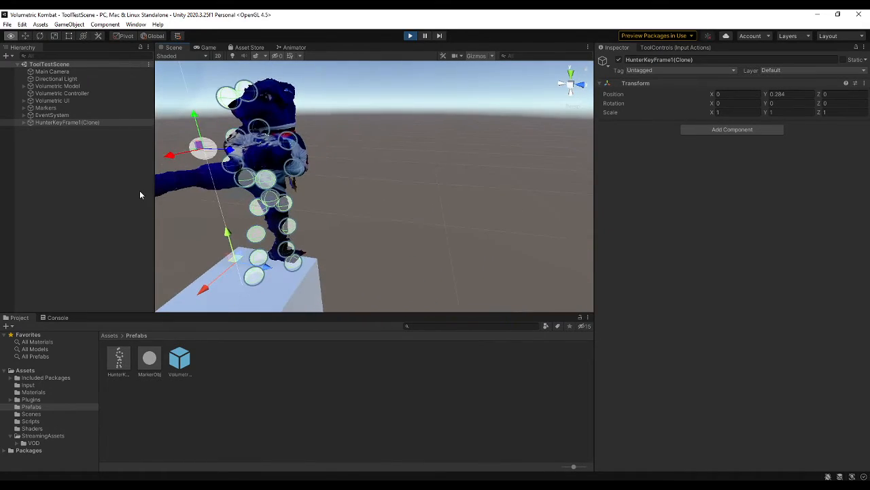
mouse_move(286, 187)
right_down()
mouse_move(148, 184)
mouse_move(299, 181)
right_up()
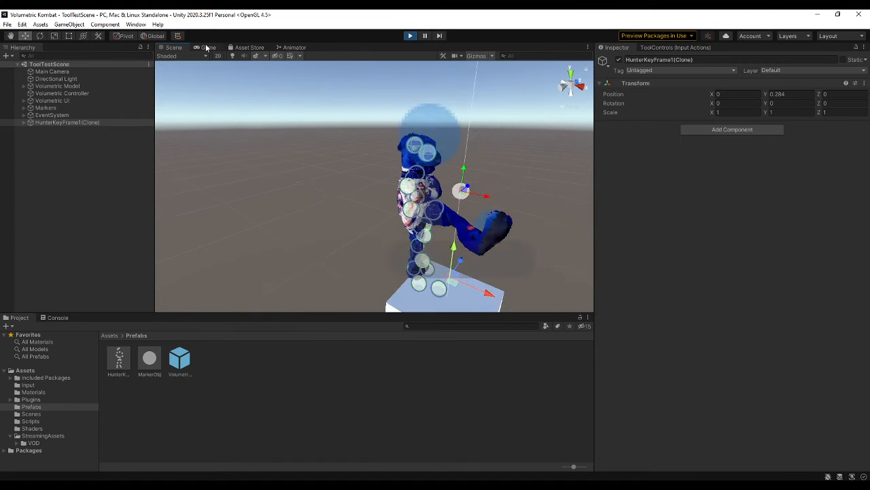
- Inspect the prefab's markers on the model in both the Game and Scene views, checking the MarkerCollider of the free marker
click(208, 47)
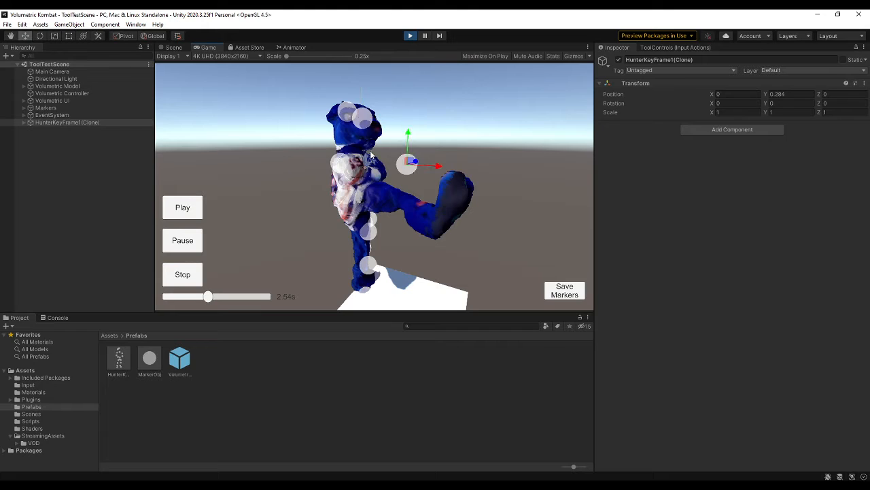
click(340, 106)
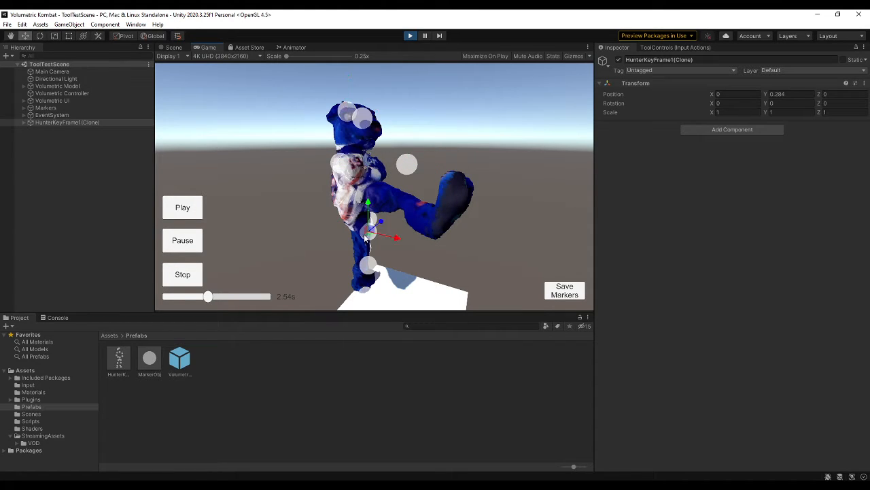
click(174, 48)
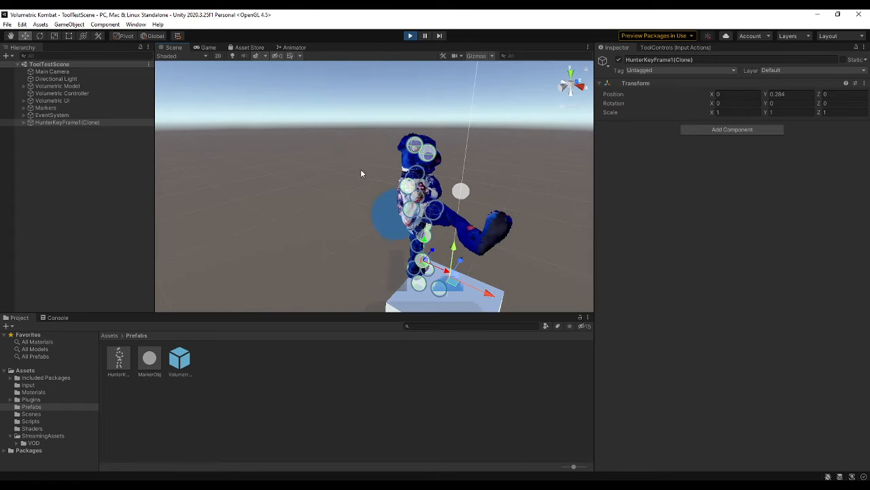
click(464, 192)
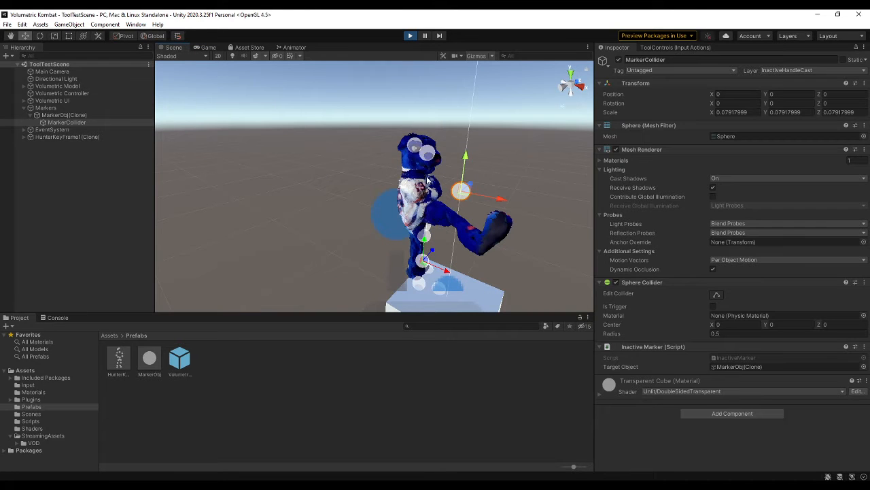
click(207, 47)
click(174, 48)
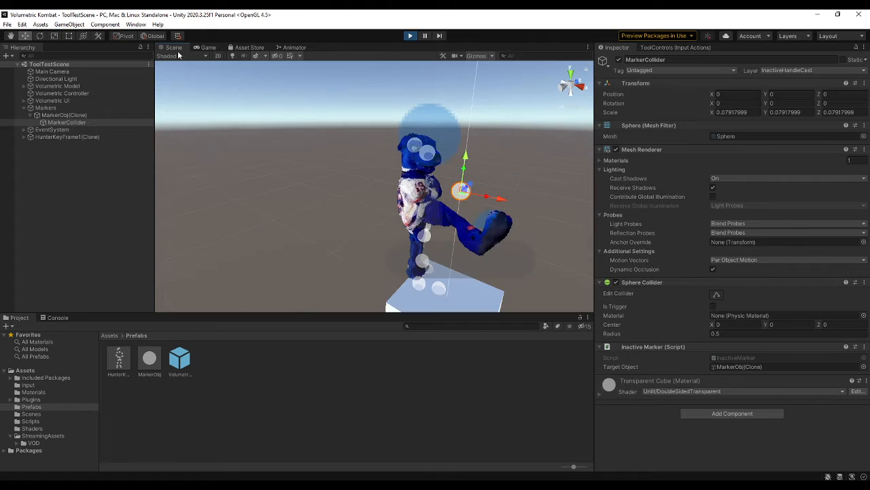
- Delete the HunterKeyFrame1(Clone) object from the scene and return to the Game view
click(76, 137)
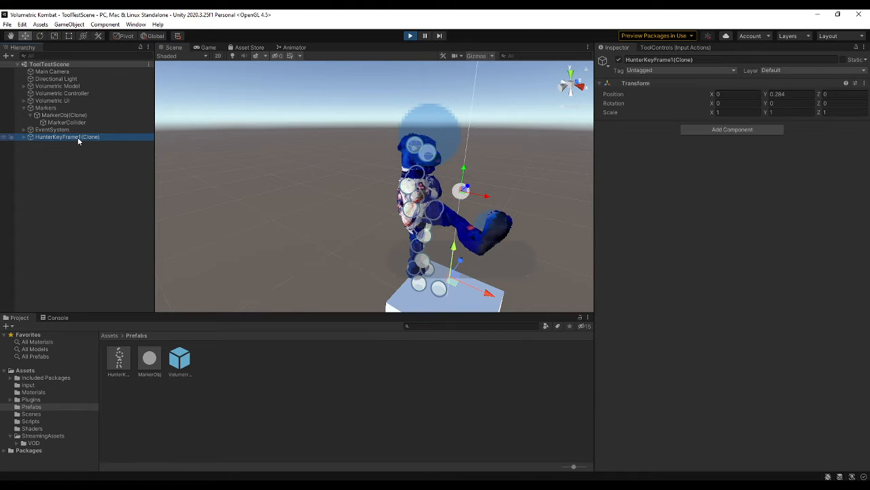
key(Delete)
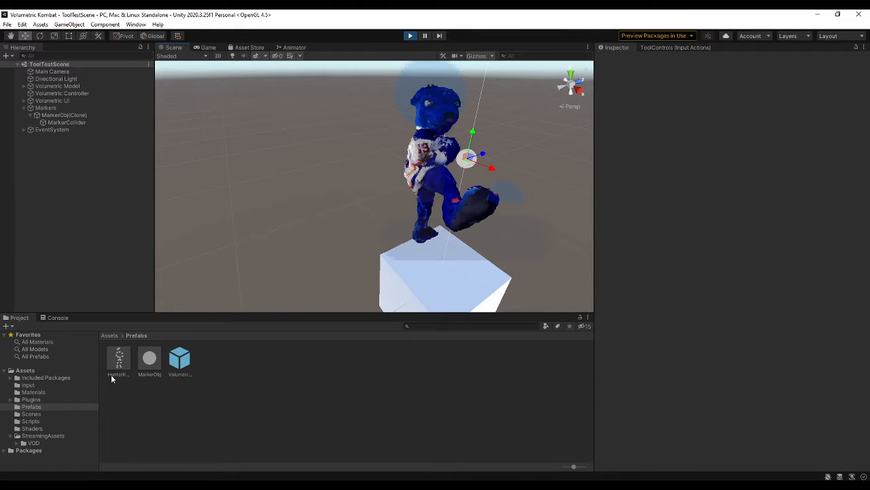
right_drag(480, 192, 416, 148)
key(w)
click(209, 47)
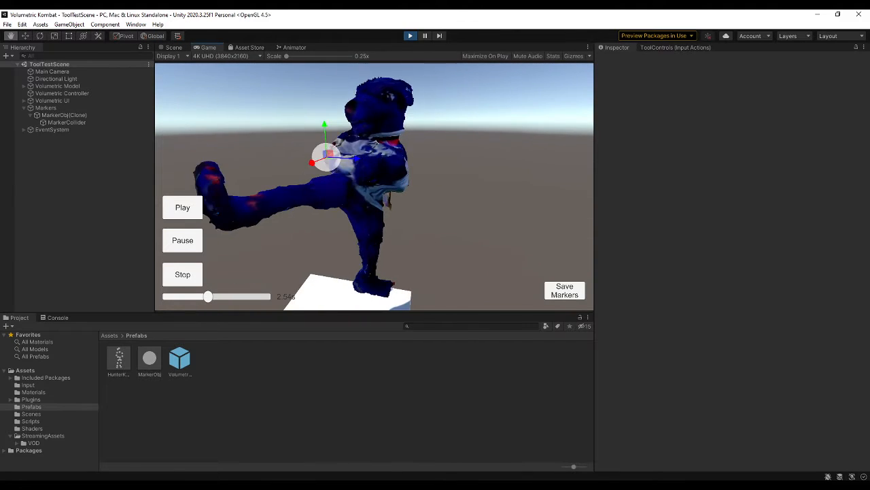
- Compare flying around the volumetric model in the Scene view and in the Game view
click(174, 48)
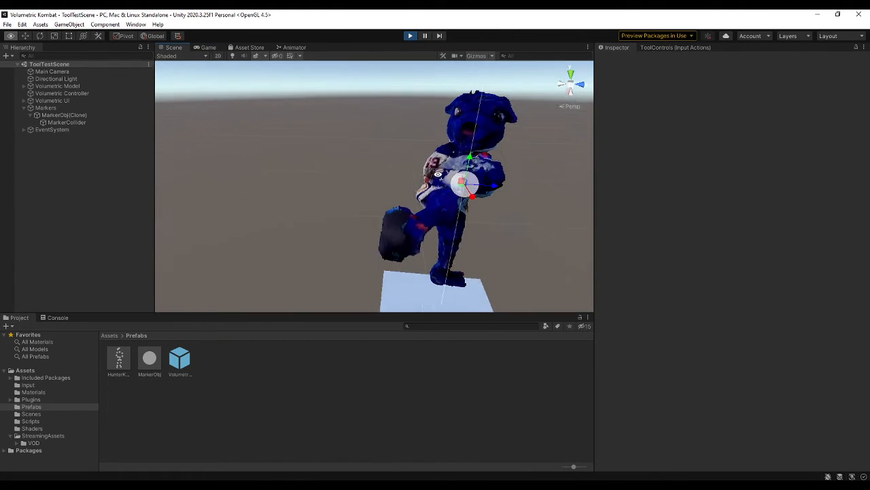
right_drag(421, 176, 503, 166)
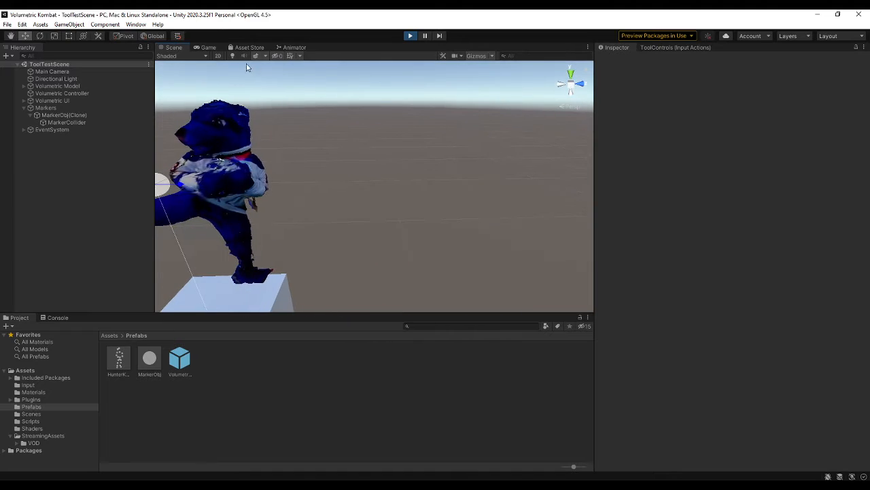
click(208, 47)
key(a)
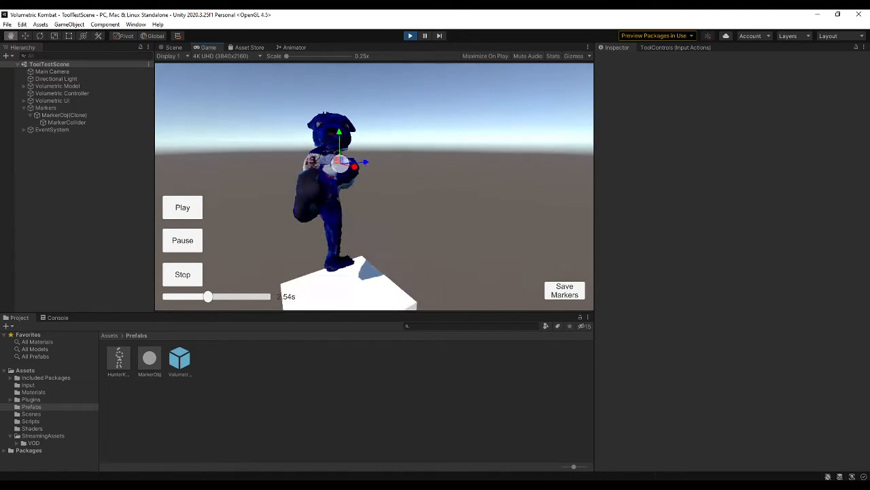
key(d)
key(w)
key(d)
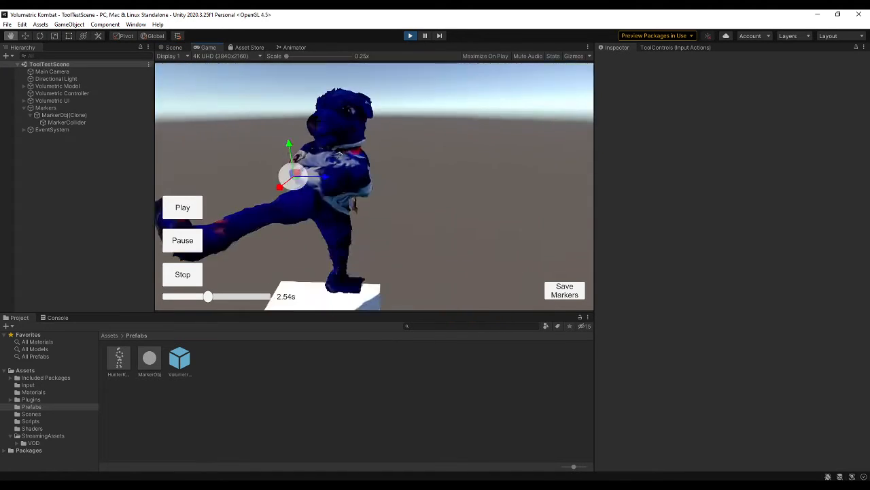
key(a)
key(d)
key(a)
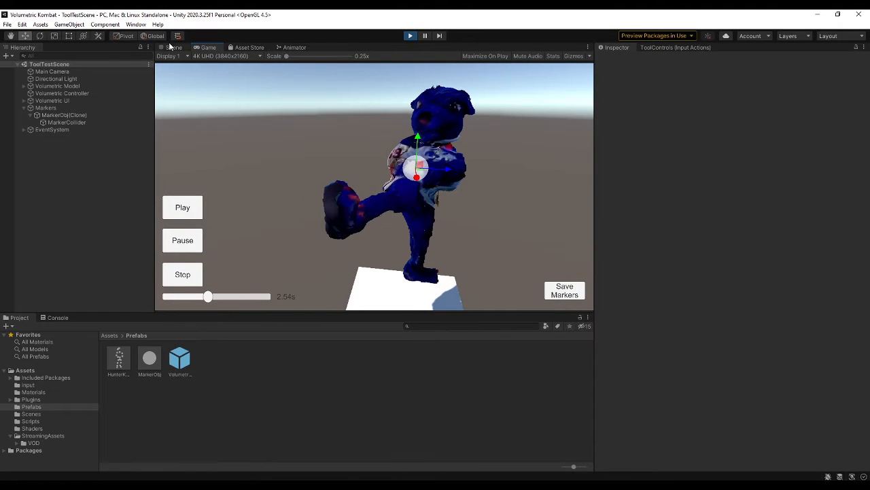
click(174, 48)
right_drag(373, 165, 274, 153)
click(205, 49)
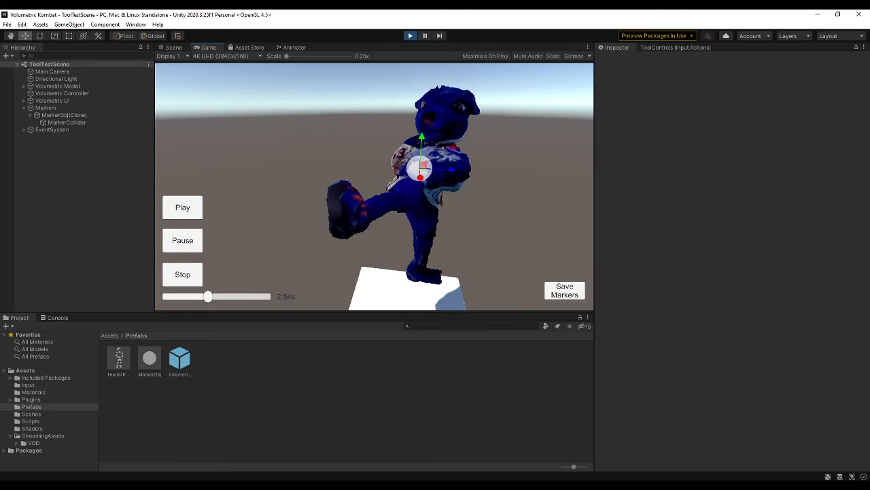
- Examine the paused model and the free marker up close from the front, the sides and above in the Game view
key(a)
key(d)
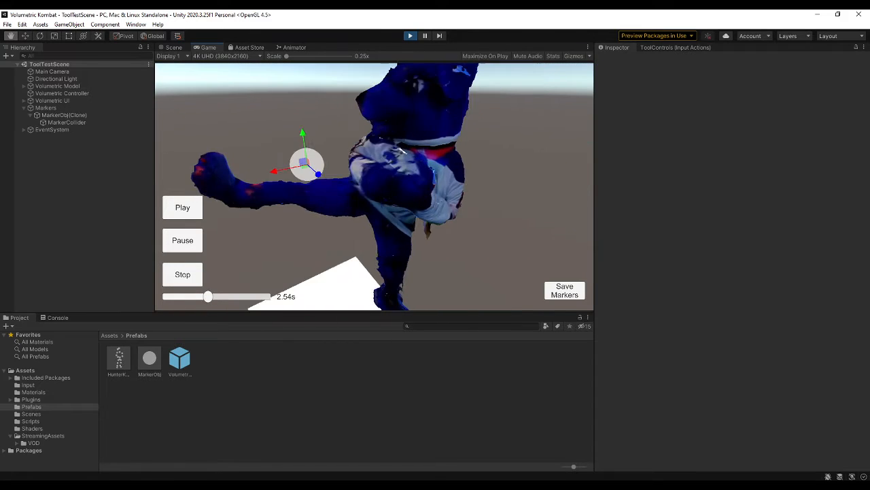
key(a)
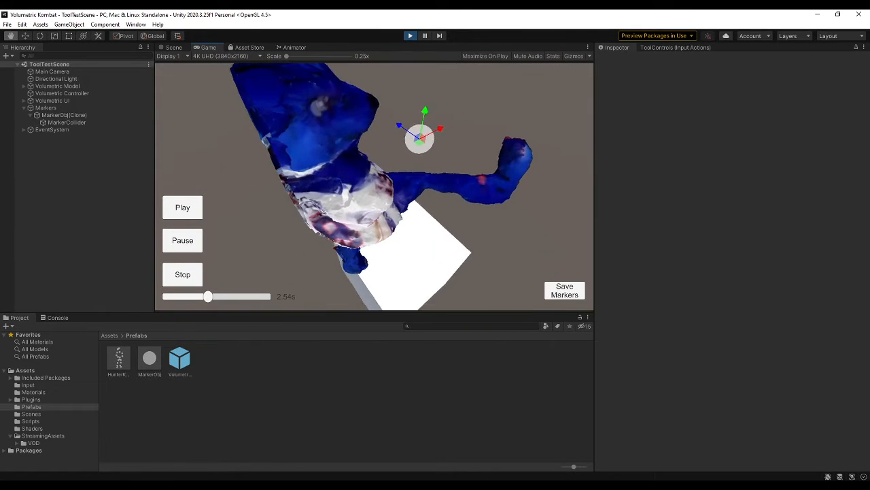
key(d)
key(w)
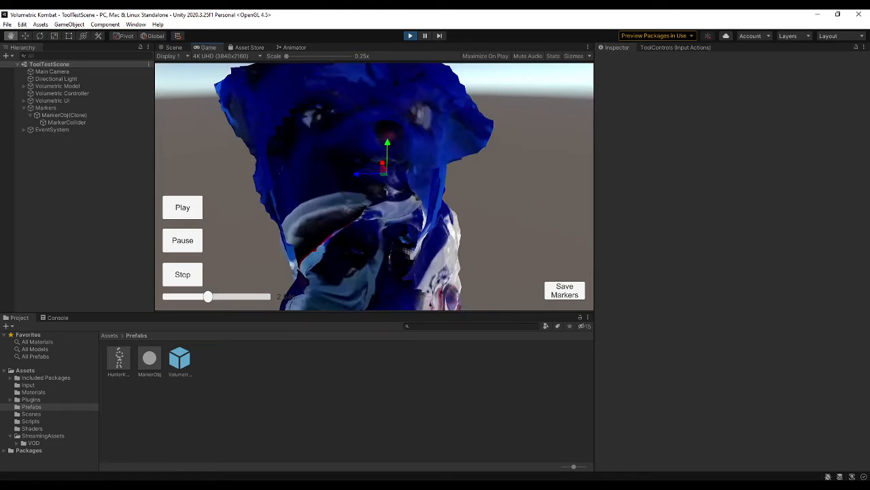
key(s)
key(a)
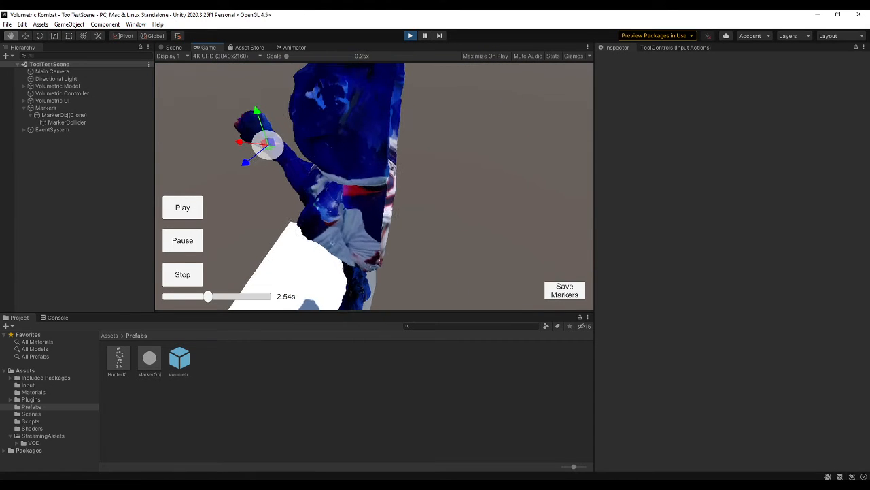
key(d)
key(a)
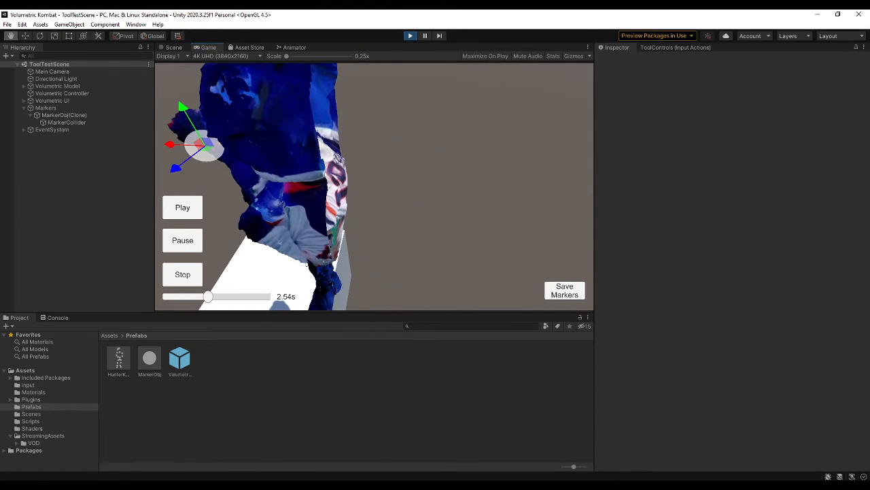
key(d)
key(w)
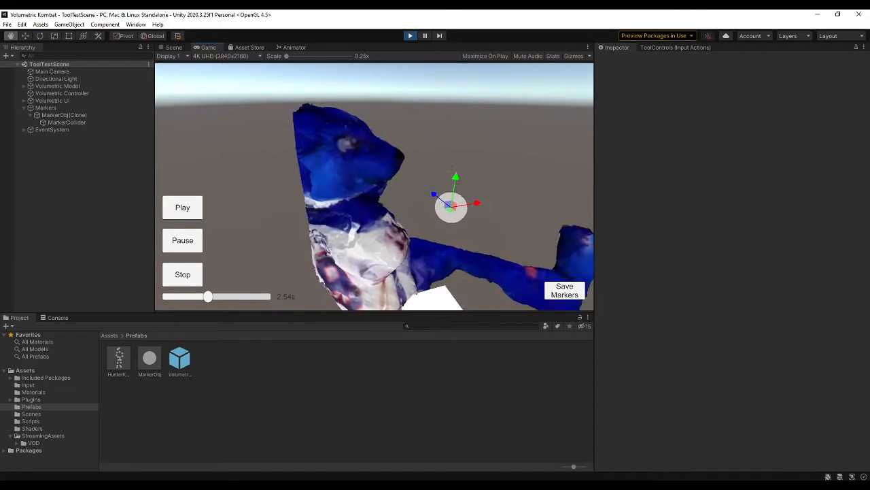
- Move the free marker onto the character's right shoulder, checking its placement from several angles
key(d)
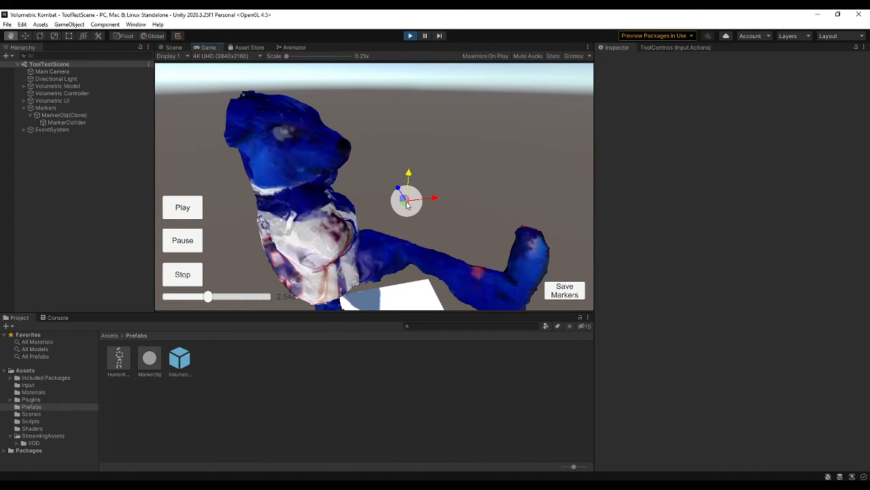
key(d)
right_drag(330, 215, 363, 183)
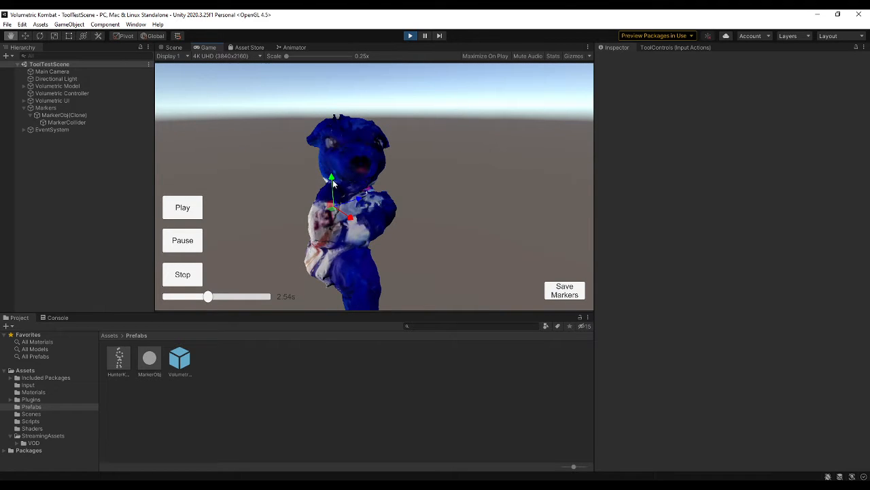
drag(334, 180, 333, 179)
key(w)
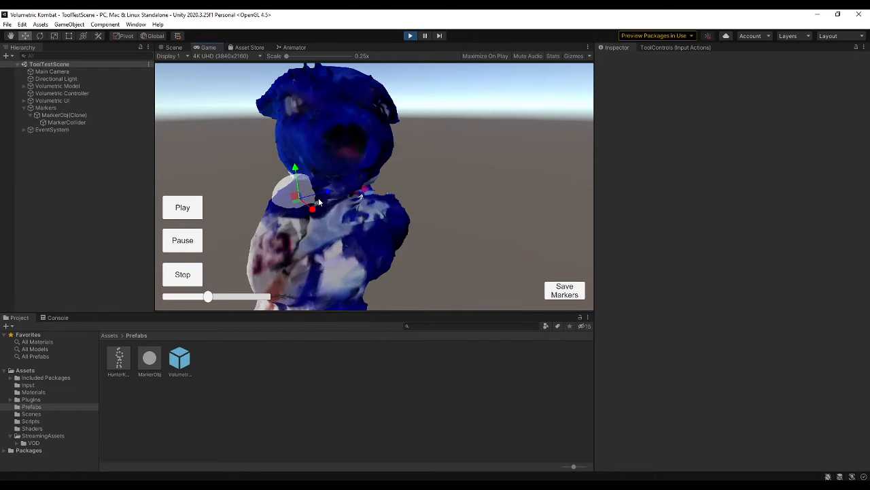
key(a)
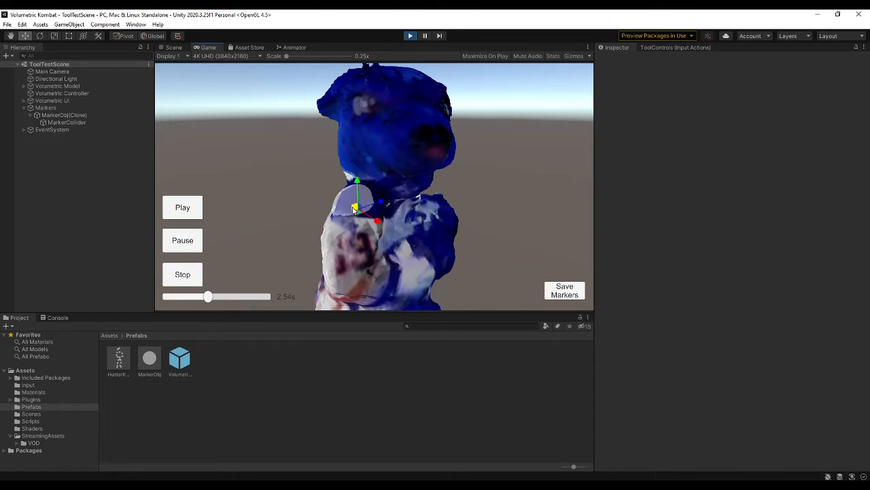
key(d)
mouse_move(374, 187)
right_down()
mouse_move(306, 187)
mouse_move(374, 211)
mouse_move(382, 175)
right_up()
- Add a second marker and move it onto the character's left shoulder, adjusting its depth from several angles
key(space)
key(s)
key(w)
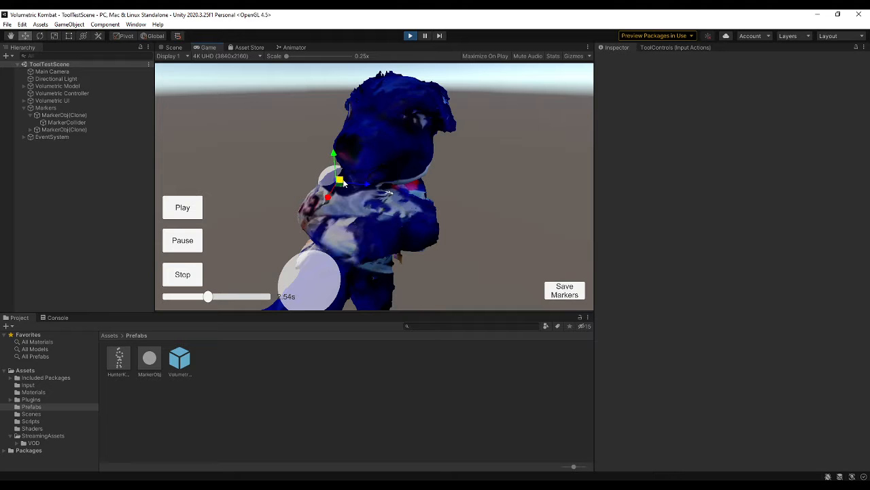
drag(348, 258, 425, 209)
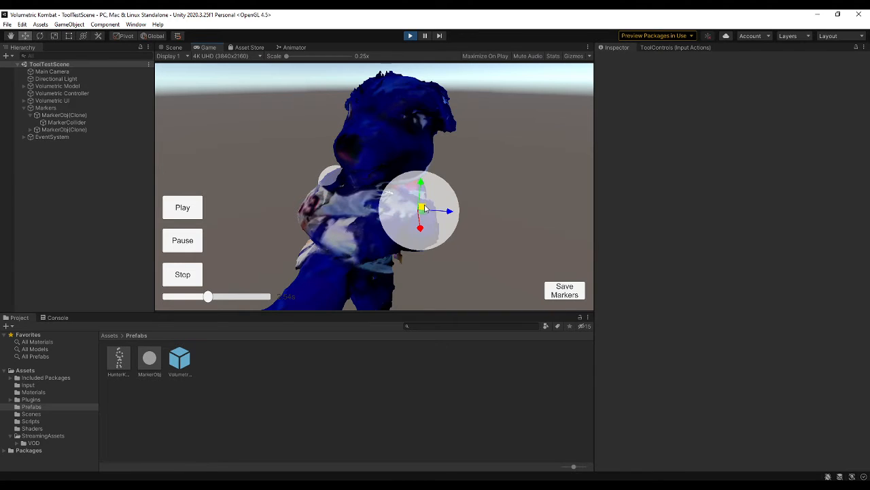
key(space)
mouse_move(425, 209)
right_down()
mouse_move(422, 228)
mouse_move(367, 230)
right_up()
key(d)
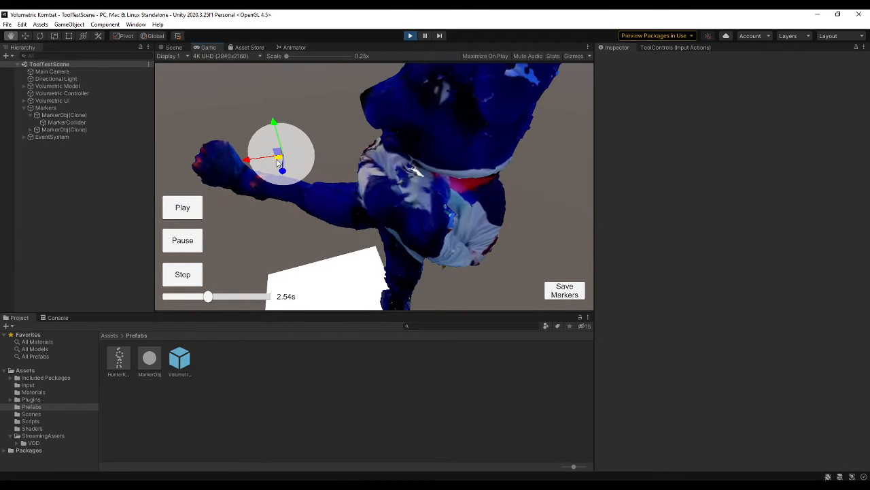
mouse_move(278, 161)
mouse_down()
mouse_move(443, 187)
mouse_move(527, 185)
mouse_move(495, 212)
mouse_move(475, 193)
mouse_up()
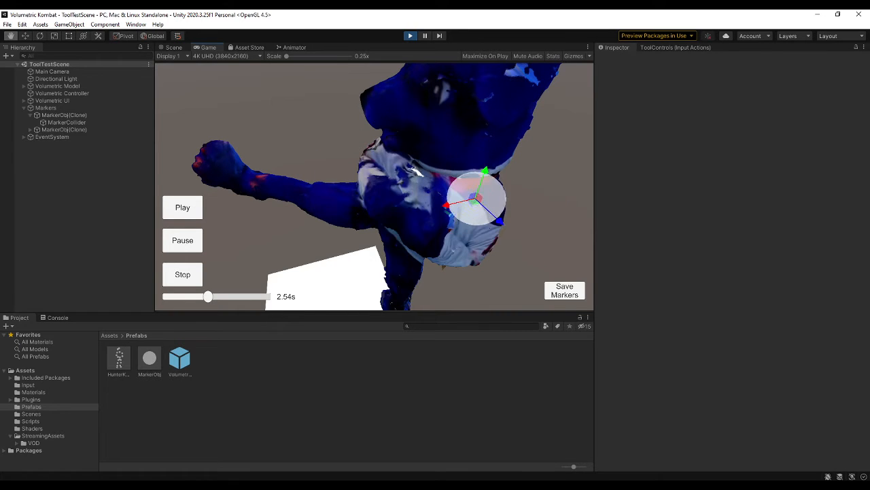
right_drag(475, 193, 359, 157)
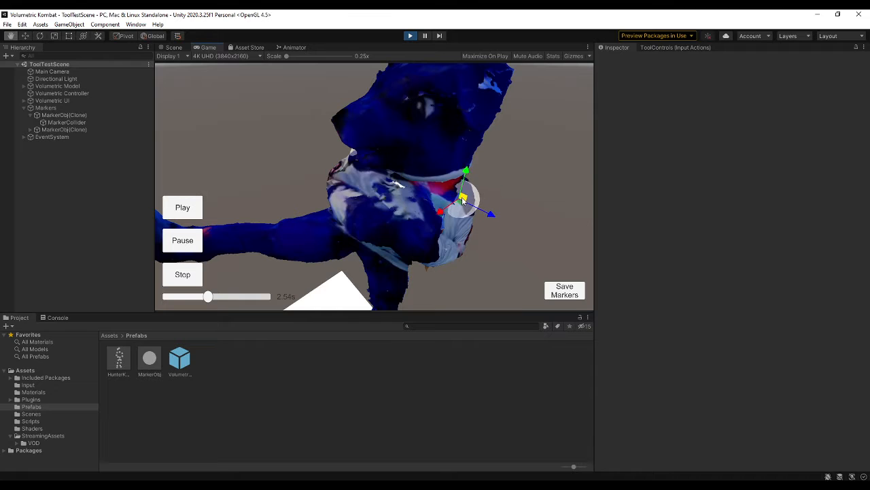
mouse_move(463, 198)
right_down()
mouse_move(336, 182)
mouse_move(376, 191)
right_up()
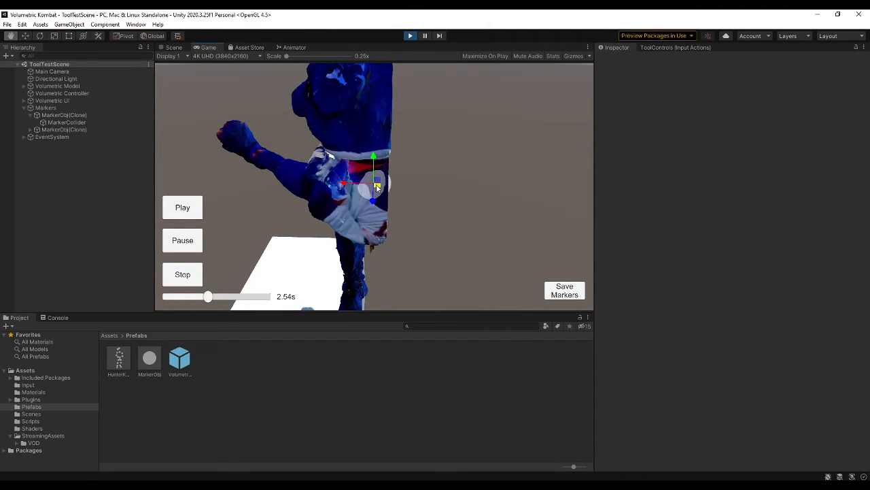
- Add a third marker and move it to the base of the character's neck, checking it from the side
mouse_move(376, 186)
right_down()
mouse_move(360, 193)
mouse_move(372, 198)
mouse_move(350, 204)
right_up()
click(231, 285)
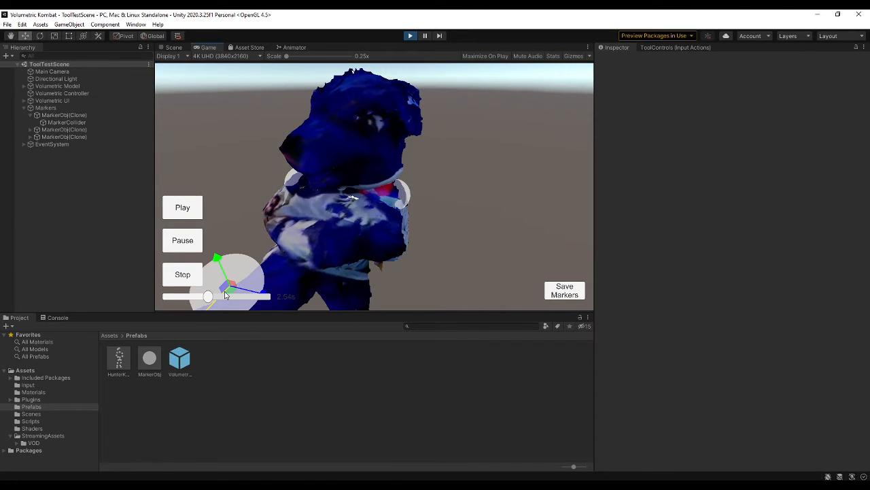
drag(231, 292, 353, 158)
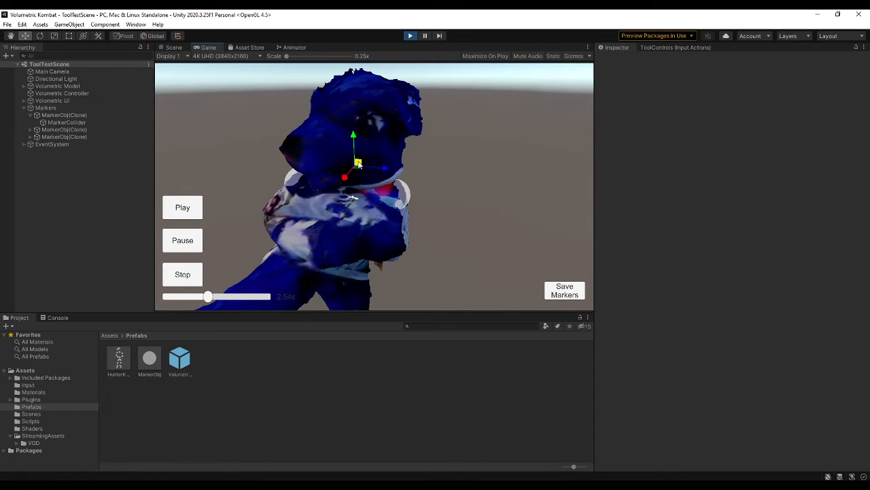
right_drag(375, 186, 431, 175)
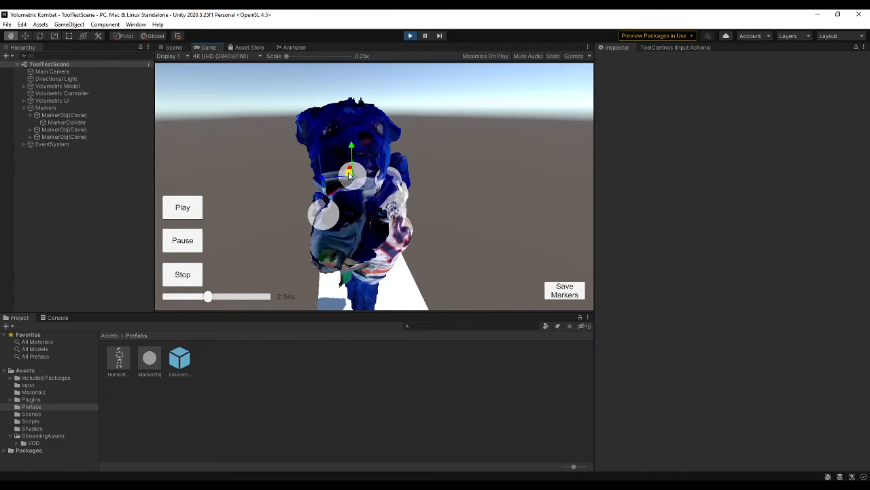
- Add a fourth marker and move it into the middle of the character's head, checking it from the side and front
right_drag(343, 221, 351, 198)
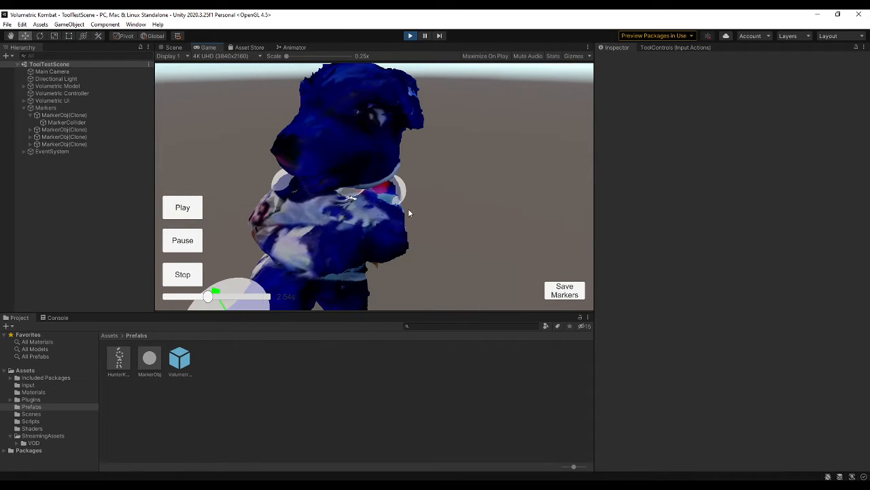
right_drag(240, 289, 393, 163)
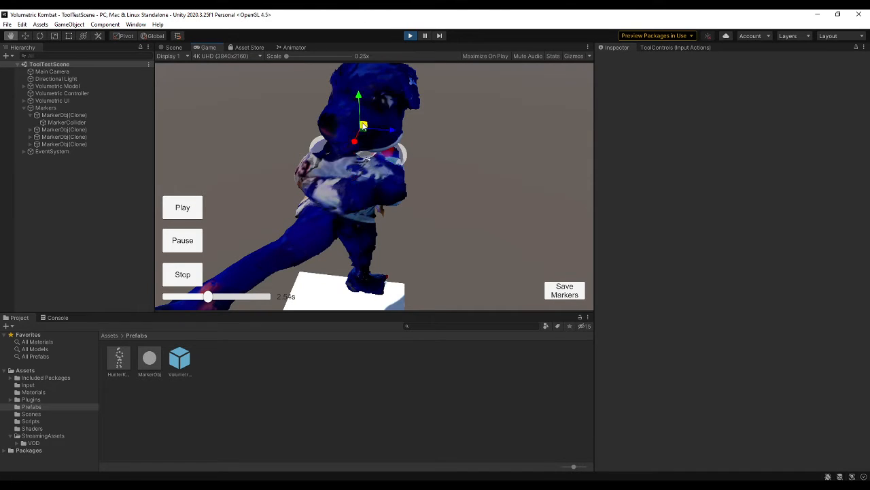
right_drag(365, 102, 252, 82)
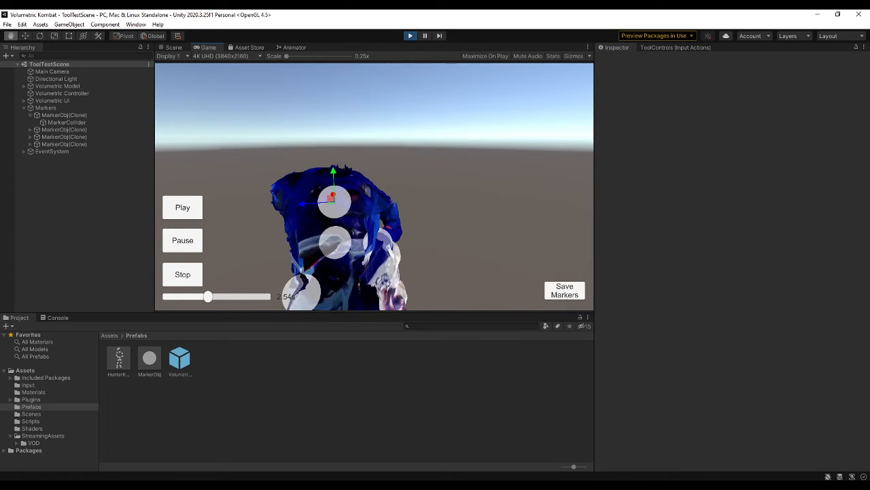
key(a)
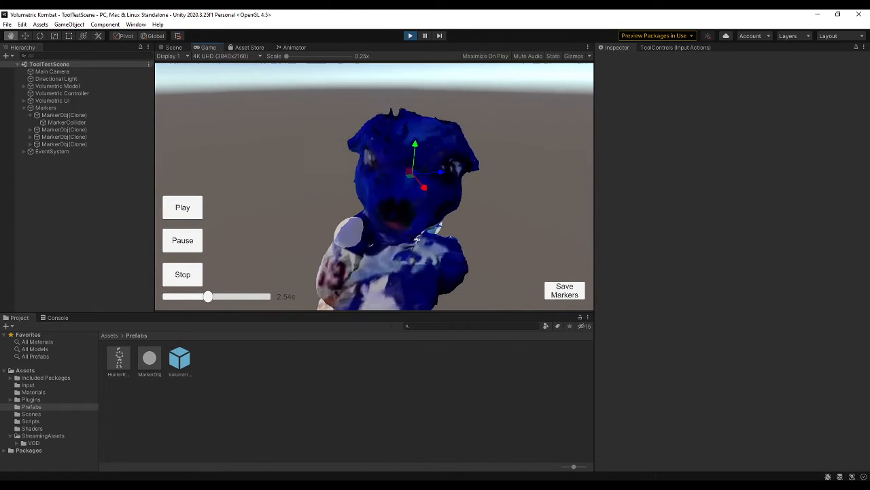
- Add a fifth marker near the character's snout and lower it to the neck just beneath the chin
click(379, 253)
mouse_move(382, 250)
mouse_down()
mouse_move(379, 153)
mouse_move(378, 182)
mouse_move(382, 169)
mouse_up()
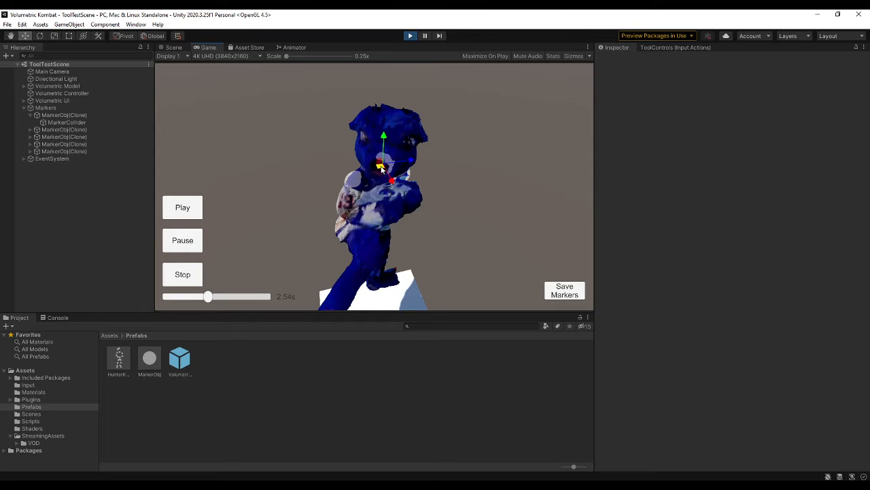
right_drag(410, 175, 317, 143)
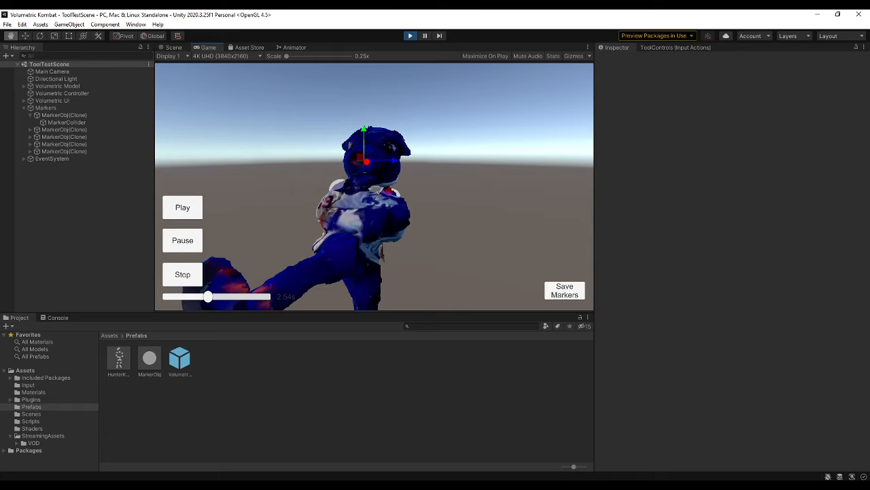
right_drag(317, 143, 318, 179)
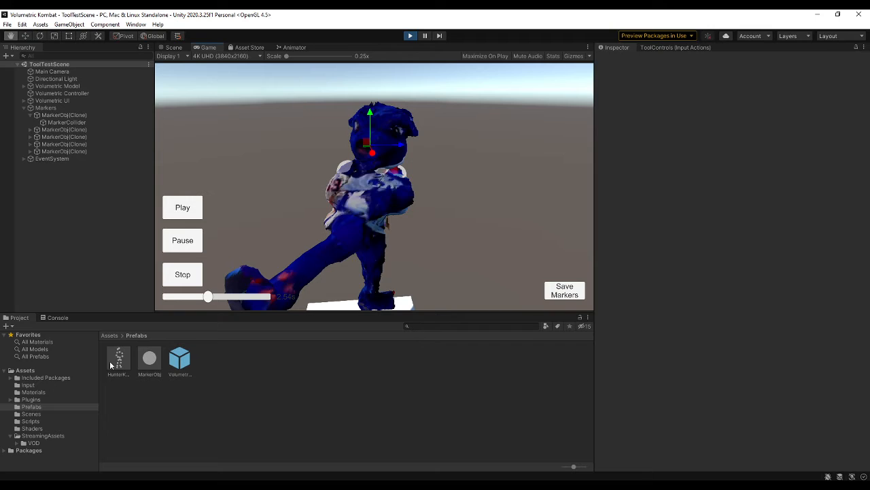
right_drag(371, 198, 370, 180)
key(w)
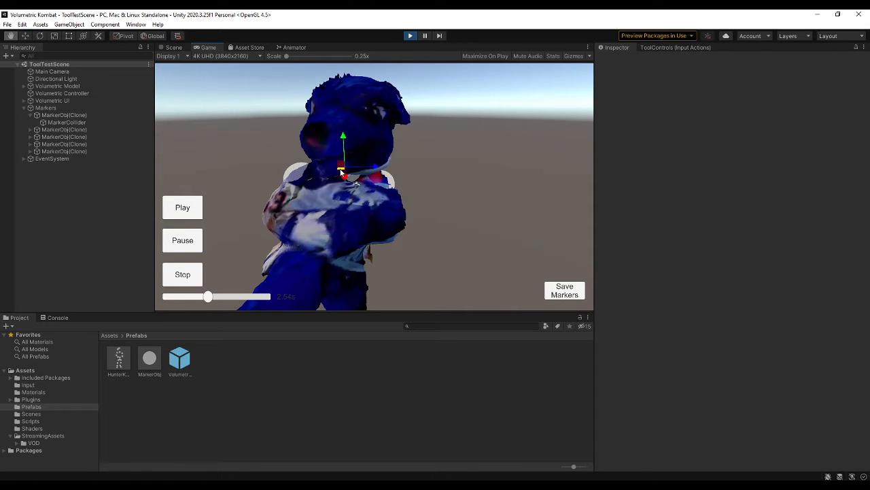
right_drag(342, 173, 374, 186)
key(s)
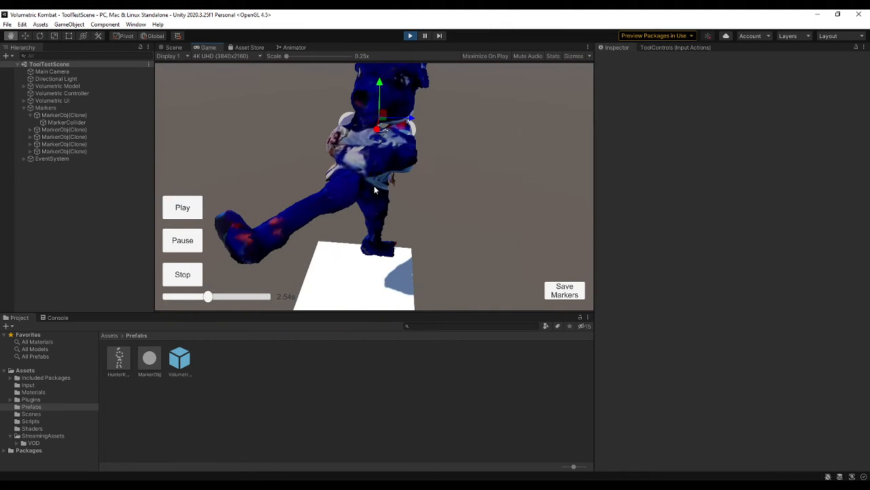
- Add a sixth marker and move it beside the character's right elbow
key(space)
mouse_move(348, 172)
mouse_down()
mouse_move(372, 127)
mouse_move(354, 147)
mouse_move(334, 146)
mouse_up()
middle_drag(333, 147, 476, 149)
drag(419, 165, 413, 163)
mouse_move(414, 164)
right_down()
mouse_move(272, 170)
mouse_move(373, 162)
right_up()
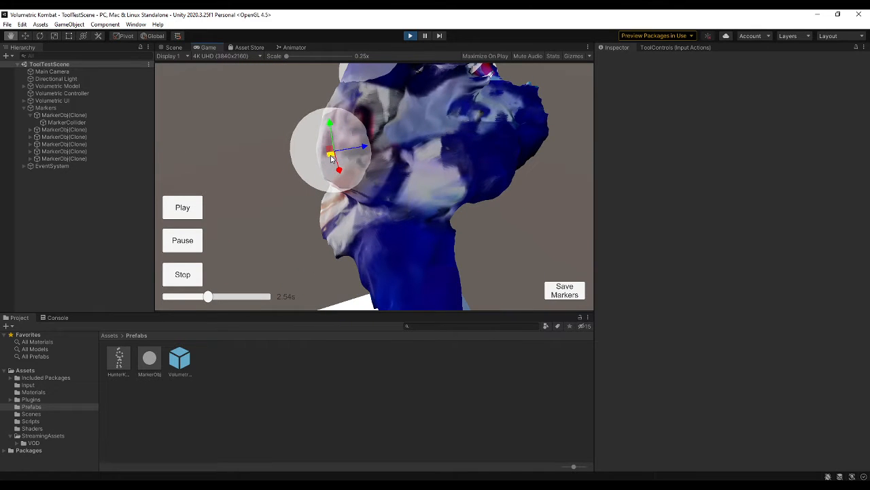
- Fine-tune the right elbow marker's height and depth from the front and the side so it sits on the elbow
mouse_move(331, 158)
mouse_down()
mouse_move(340, 167)
mouse_move(345, 149)
mouse_up()
mouse_move(344, 149)
right_down()
mouse_move(421, 149)
mouse_move(343, 151)
right_up()
drag(349, 177, 354, 188)
mouse_move(354, 187)
right_down()
mouse_move(289, 183)
mouse_move(374, 183)
right_up()
drag(376, 184, 375, 186)
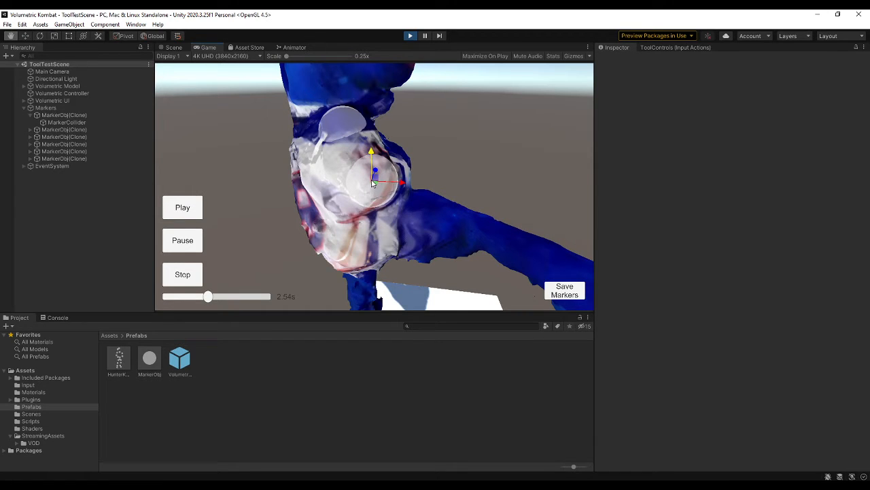
right_drag(372, 182, 372, 189)
drag(364, 182, 380, 189)
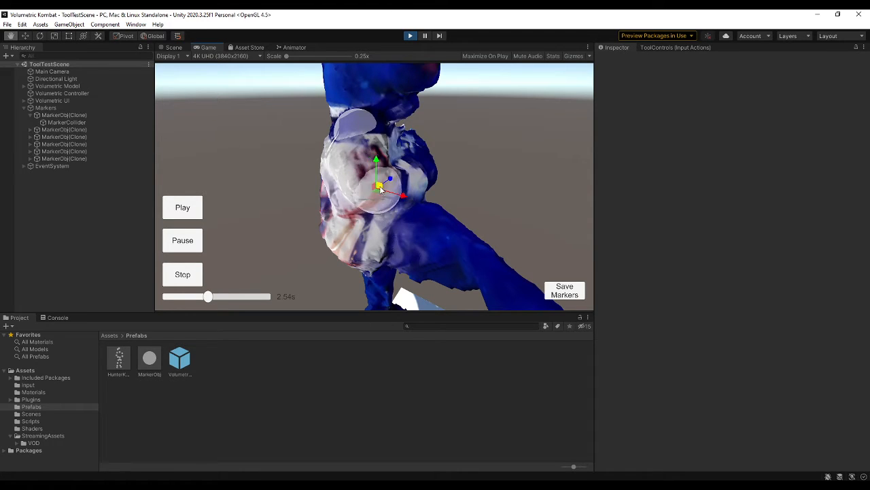
right_drag(378, 190, 399, 189)
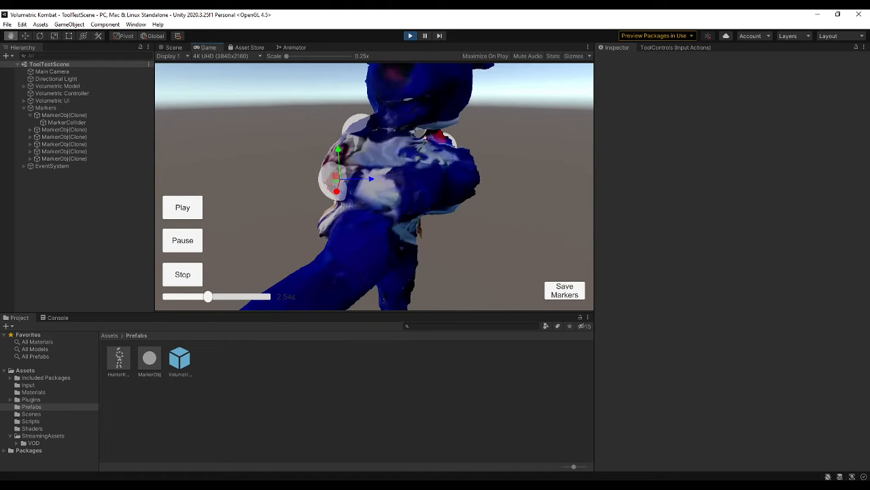
- Add a seventh marker and move it onto the character's right hand in the crossed arms, adjusting it from several angles
key(w)
mouse_move(386, 204)
mouse_down()
mouse_move(401, 162)
mouse_move(392, 193)
mouse_up()
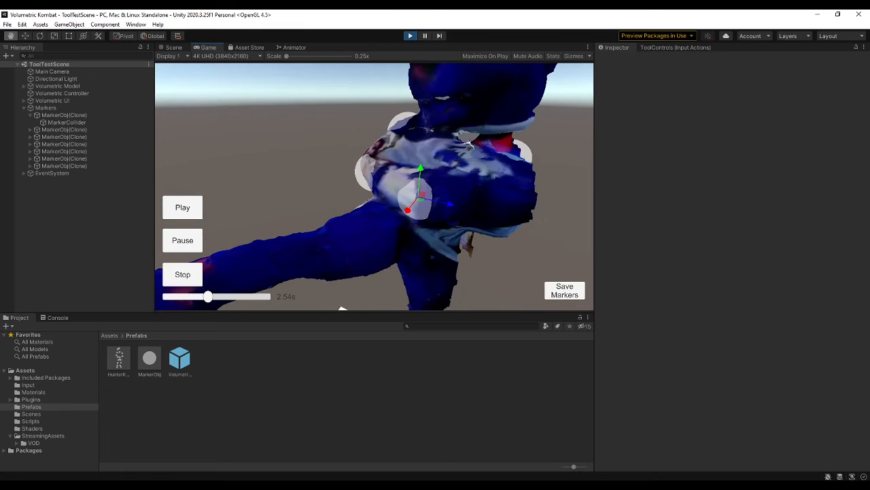
key(w)
key(q)
key(s)
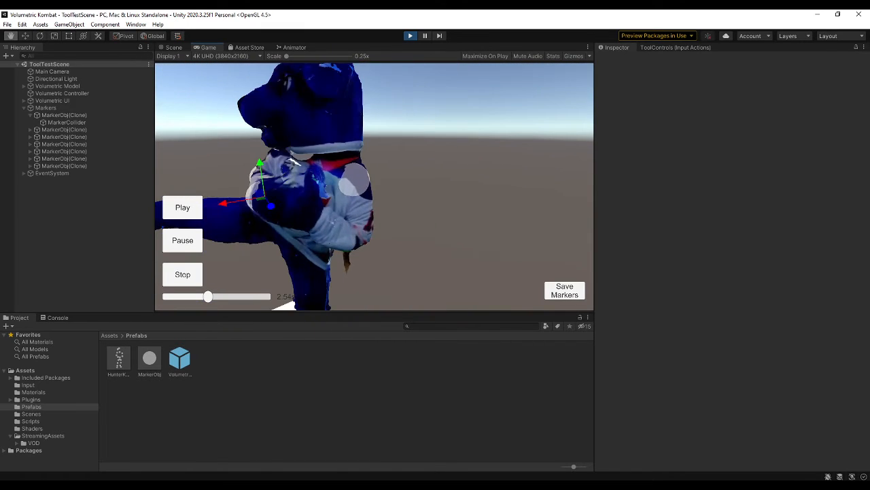
right_drag(375, 187, 387, 190)
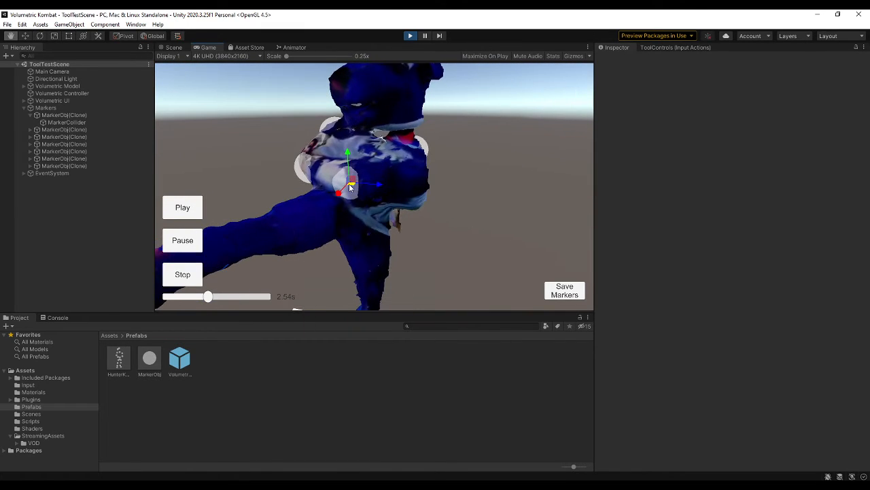
drag(350, 188, 364, 191)
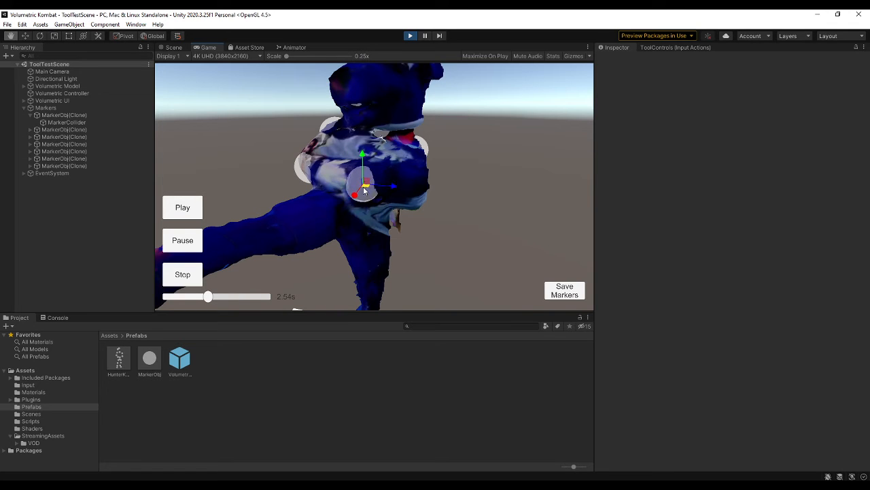
mouse_move(364, 186)
right_down()
mouse_move(389, 184)
mouse_move(357, 191)
mouse_move(375, 187)
right_up()
- Add an eighth marker and move it beside the character's left hand in the crossed arms
key(d)
key(w)
key(space)
key(s)
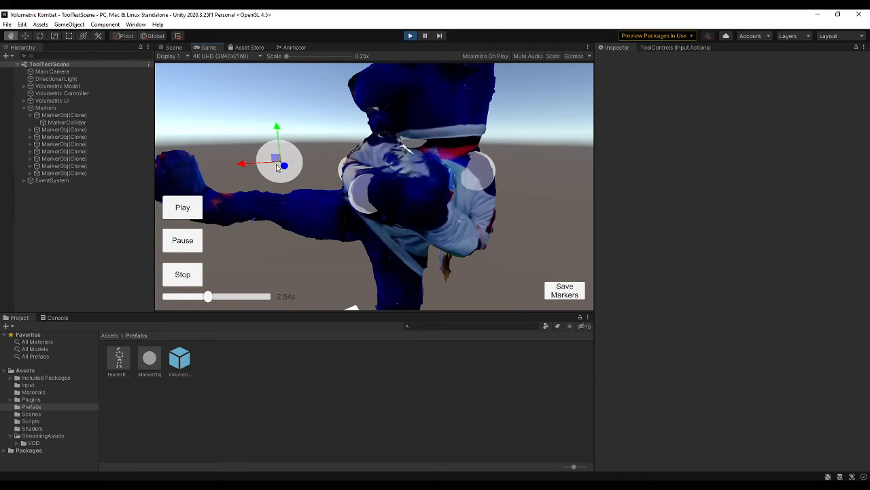
mouse_move(283, 165)
mouse_down()
mouse_move(393, 185)
mouse_move(442, 171)
mouse_move(427, 173)
mouse_move(416, 198)
mouse_up()
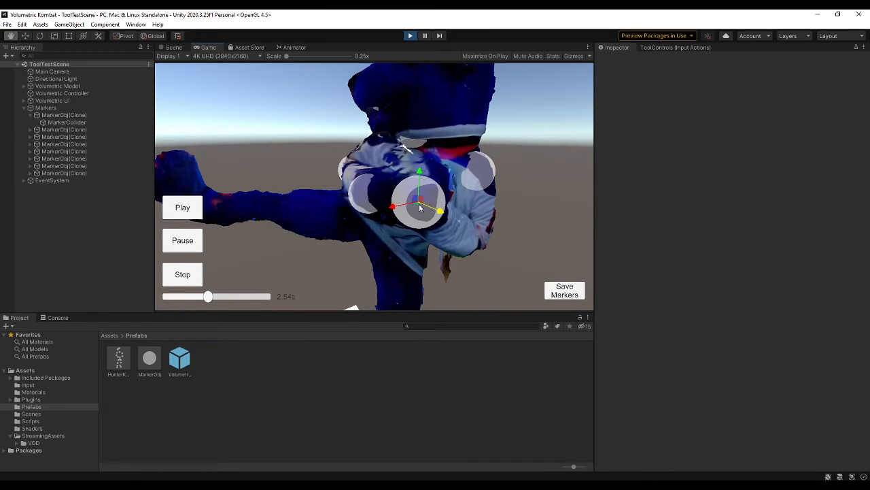
drag(420, 209, 414, 198)
- Fine-tune the left hand marker's depth and position from several angles until it sits within the hand
right_drag(413, 196, 374, 187)
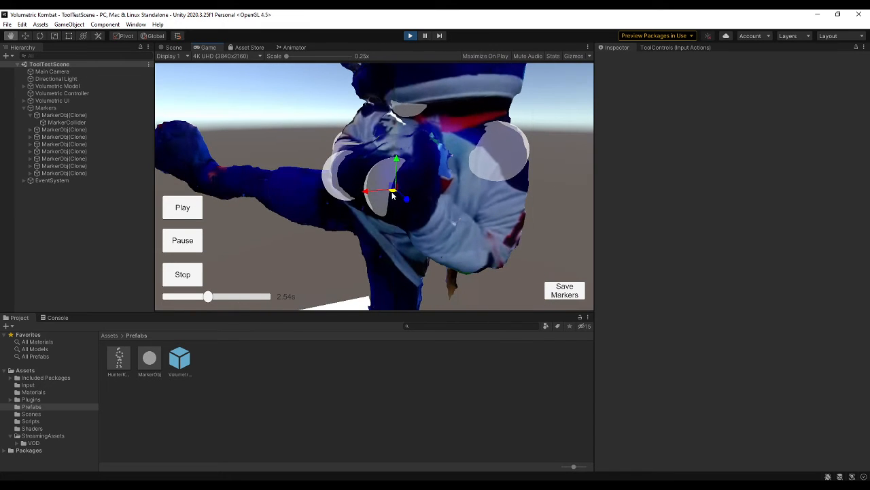
drag(393, 196, 398, 195)
mouse_move(397, 195)
right_down()
mouse_move(374, 187)
mouse_move(316, 191)
right_up()
click(436, 194)
right_drag(436, 195, 374, 187)
drag(348, 196, 367, 202)
right_drag(367, 203, 374, 186)
- Add a ninth marker and move it onto the character's left elbow, checking it from the front and back
click(213, 135)
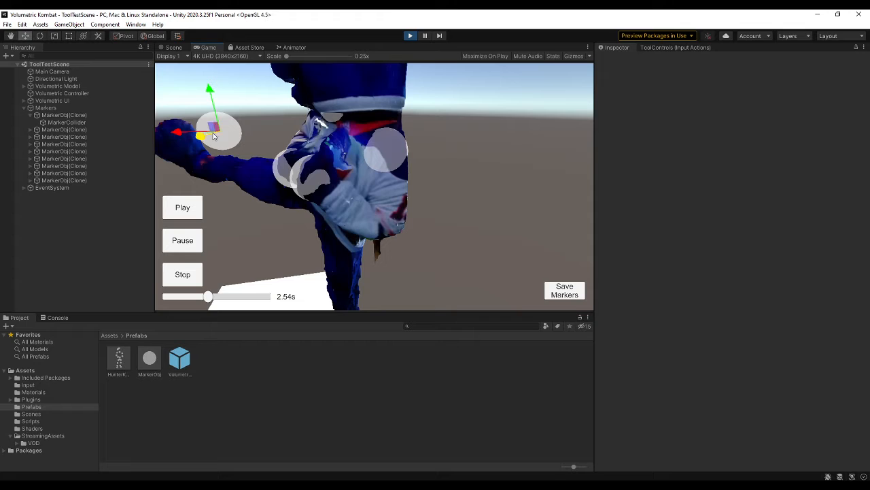
right_drag(370, 193, 369, 193)
mouse_move(245, 204)
mouse_down()
mouse_move(399, 286)
mouse_move(384, 270)
mouse_up()
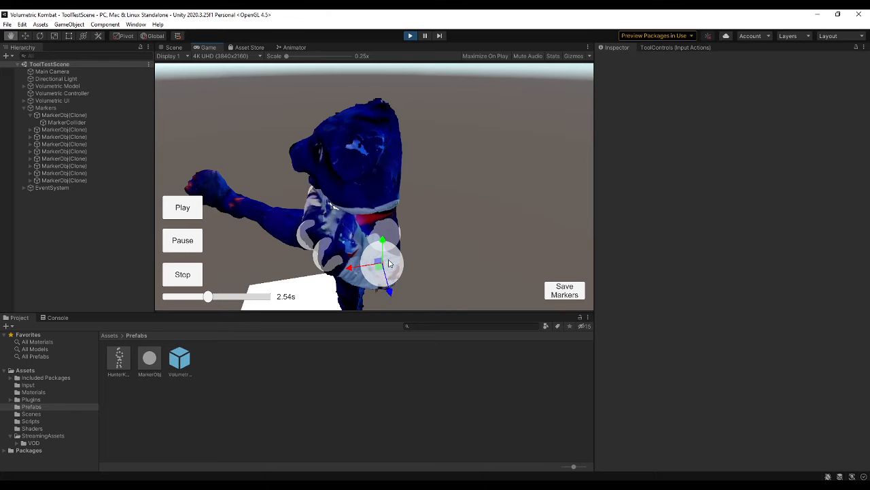
right_drag(389, 263, 387, 106)
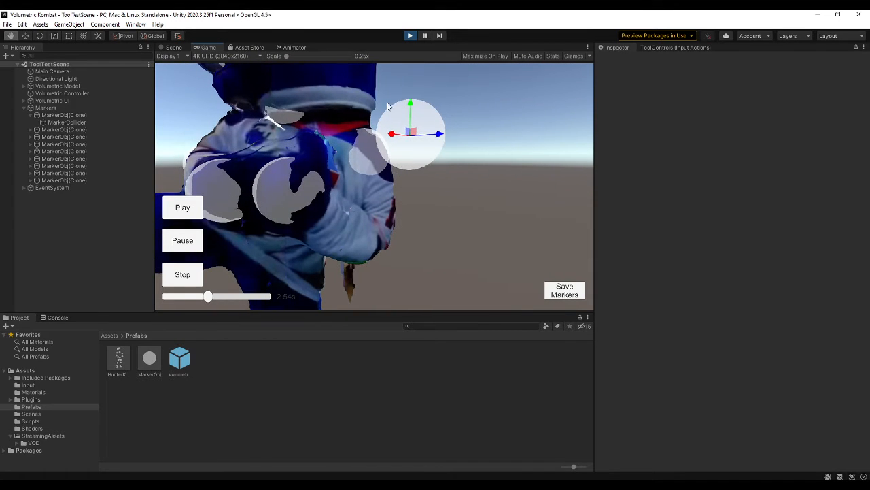
mouse_move(415, 132)
mouse_down()
mouse_move(382, 227)
mouse_move(368, 226)
mouse_up()
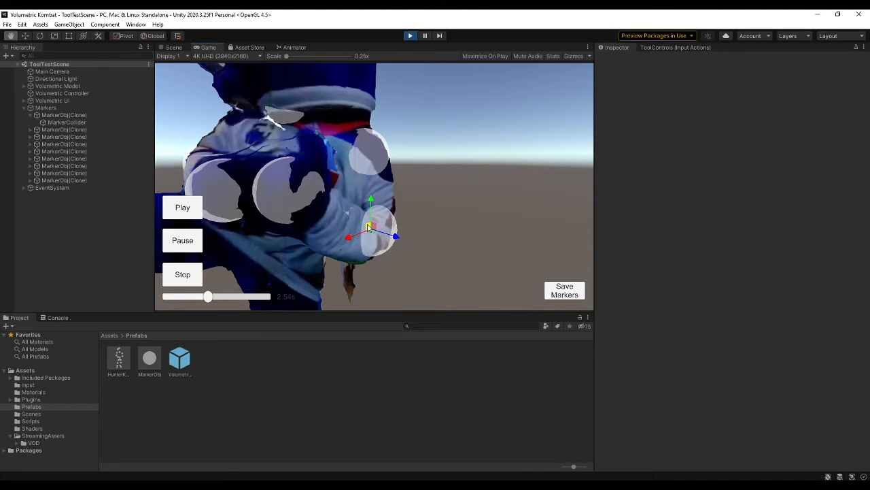
mouse_move(368, 226)
right_down()
mouse_move(346, 226)
mouse_move(391, 187)
right_up()
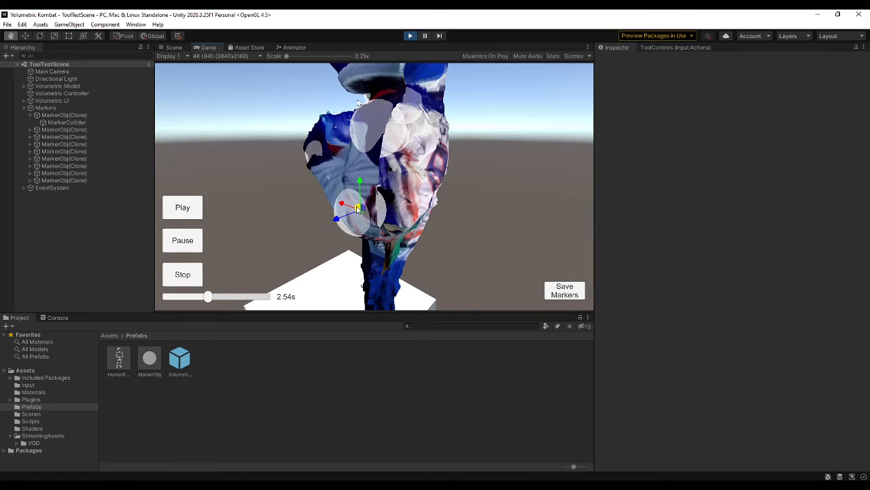
mouse_move(355, 204)
right_down()
mouse_move(333, 201)
mouse_move(360, 198)
mouse_move(319, 190)
mouse_move(389, 192)
mouse_move(374, 190)
right_up()
- Add a tenth marker and move it inside the character's pelvis, where the legs meet the torso
key(w)
key(m)
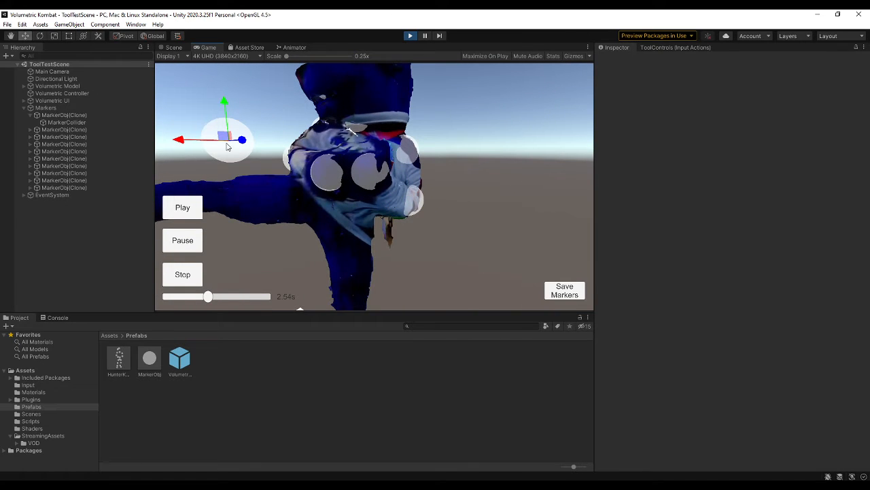
mouse_move(226, 138)
mouse_down()
mouse_move(288, 225)
mouse_move(327, 218)
mouse_up()
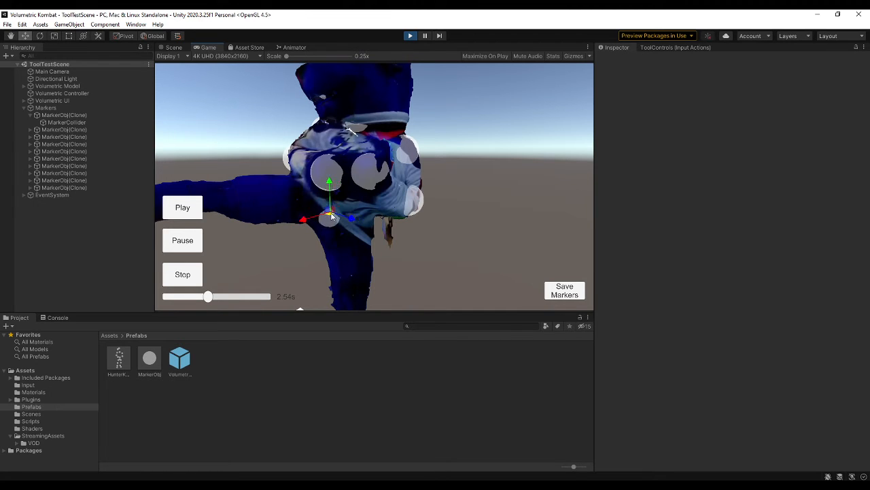
key(q)
key(d)
mouse_move(405, 220)
right_down()
mouse_move(272, 220)
mouse_move(360, 220)
mouse_move(351, 220)
right_up()
key(a)
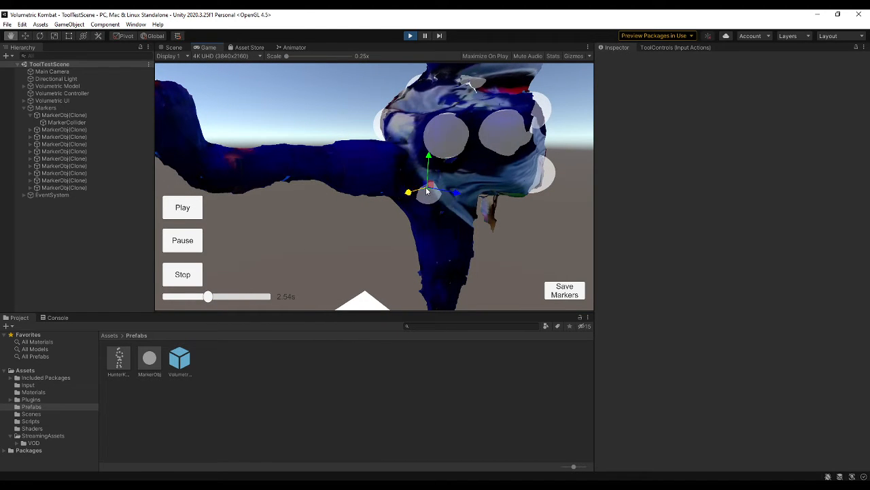
drag(429, 193, 436, 191)
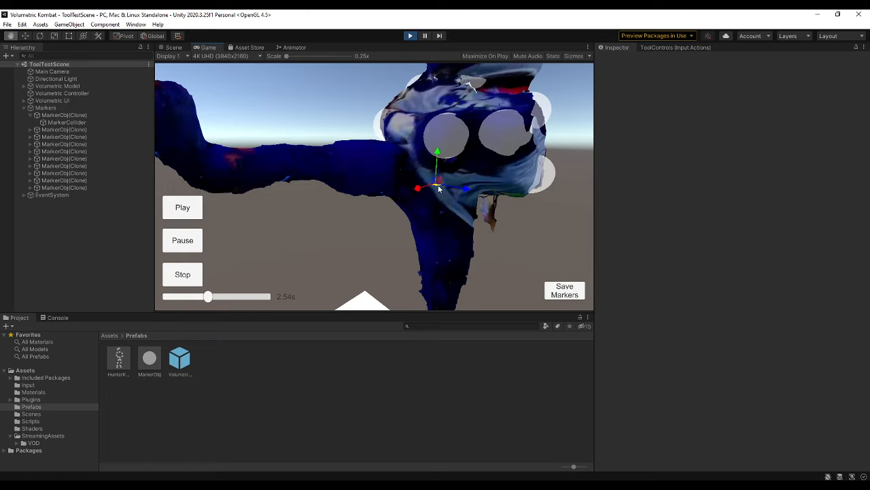
- Add an eleventh marker from the character's right side and move it to the hip of the raised right leg
key(d)
right_drag(439, 190, 242, 190)
key(a)
key(d)
key(d)
key(s)
key(space)
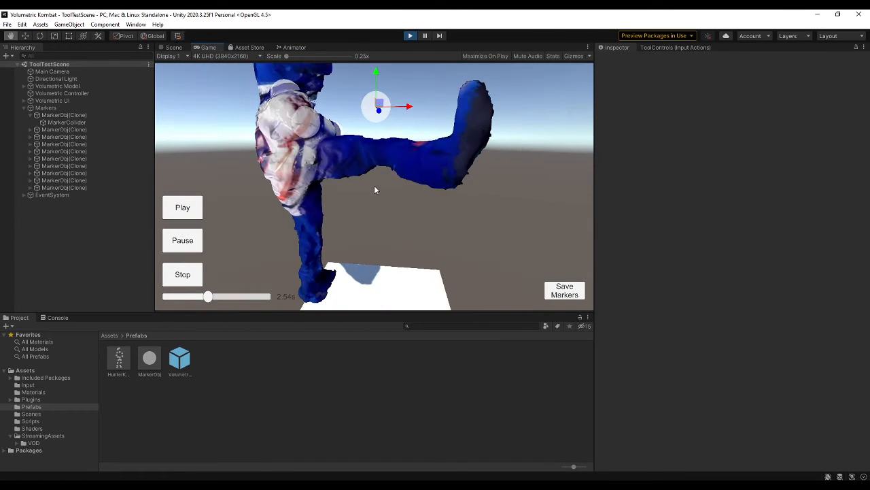
right_drag(379, 102, 374, 139)
key(q)
mouse_move(374, 180)
right_down()
mouse_move(374, 153)
mouse_move(369, 187)
mouse_move(376, 180)
right_up()
mouse_move(394, 128)
mouse_down()
mouse_move(341, 180)
mouse_move(349, 175)
mouse_up()
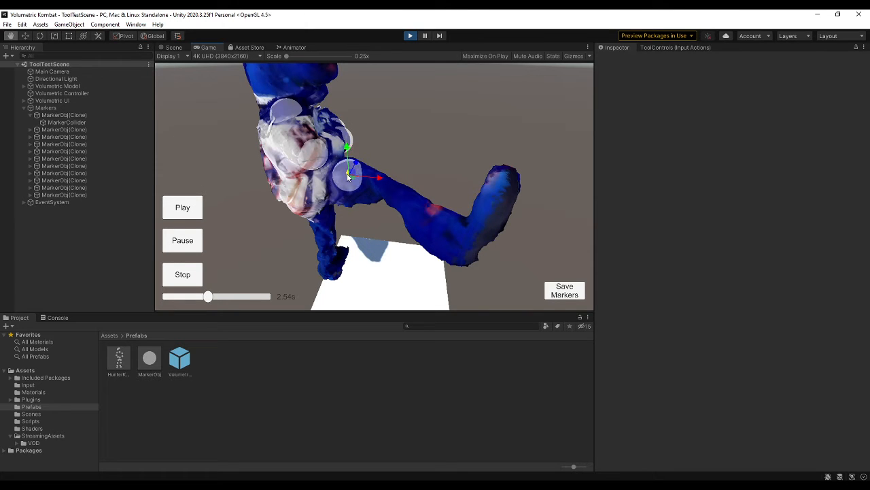
- Fine-tune the right hip marker's position at the top of the raised thigh from several angles
right_drag(349, 176, 349, 160)
key(w)
key(q)
right_drag(374, 187, 376, 158)
key(e)
mouse_move(384, 206)
mouse_down()
mouse_move(367, 212)
mouse_move(368, 222)
mouse_up()
key(s)
mouse_move(368, 222)
right_down()
mouse_move(388, 223)
mouse_move(359, 246)
right_up()
- Add a twelfth marker and move it to the left hip, at the top of the standing leg
key(a)
key(d)
click(409, 99)
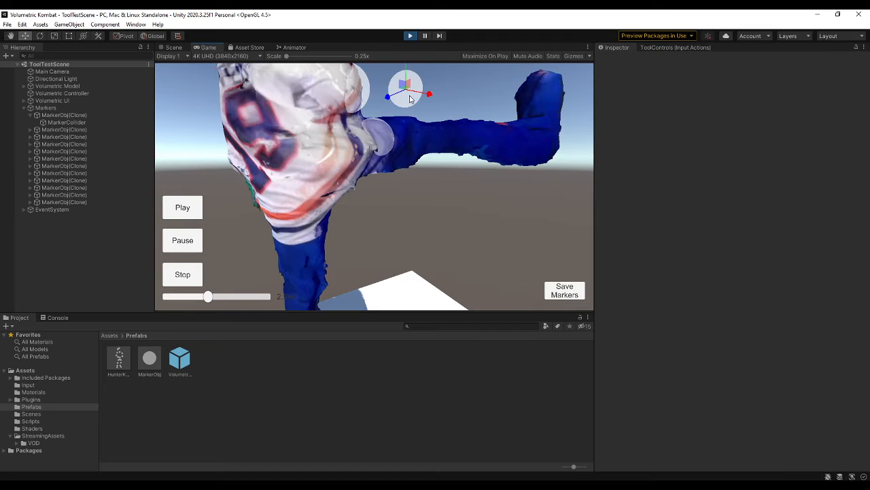
mouse_move(401, 88)
mouse_down()
mouse_move(374, 192)
mouse_move(320, 235)
mouse_move(293, 221)
mouse_up()
right_drag(289, 219, 396, 170)
key(q)
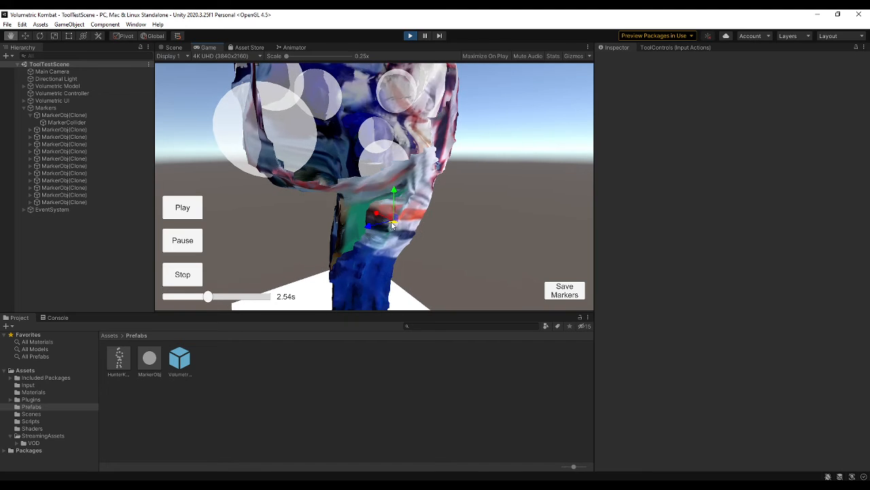
- Add a thirteenth marker and position it on the knee of the standing left leg, adjusting it from several angles
mouse_move(373, 225)
right_down()
mouse_move(373, 187)
mouse_move(325, 161)
right_up()
drag(316, 155, 394, 290)
right_drag(394, 290, 379, 187)
drag(376, 239, 353, 233)
mouse_move(353, 232)
right_down()
mouse_move(384, 231)
mouse_move(385, 221)
right_up()
key(a)
key(s)
drag(394, 200, 395, 197)
- Add a fourteenth marker from the character's front side and move it onto the knee of the raised right leg
right_drag(395, 197, 375, 188)
key(s)
key(e)
key(w)
key(space)
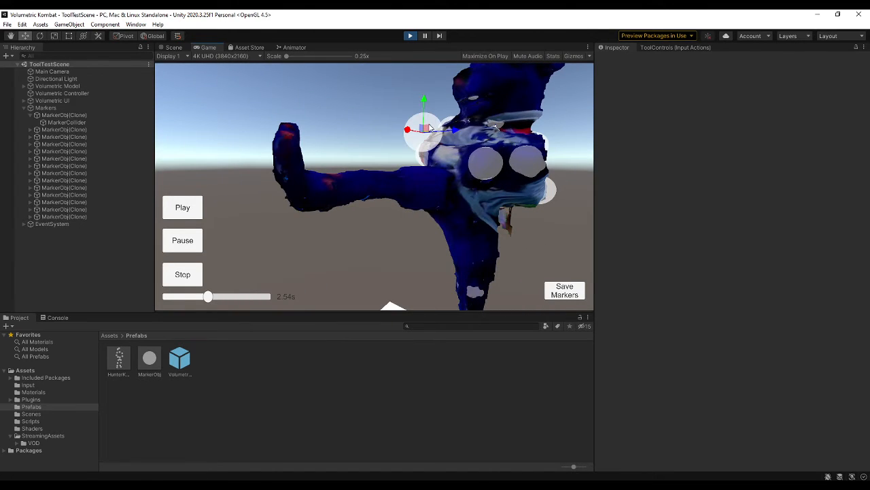
mouse_move(426, 134)
mouse_down()
mouse_move(376, 168)
mouse_move(409, 182)
mouse_move(395, 182)
mouse_up()
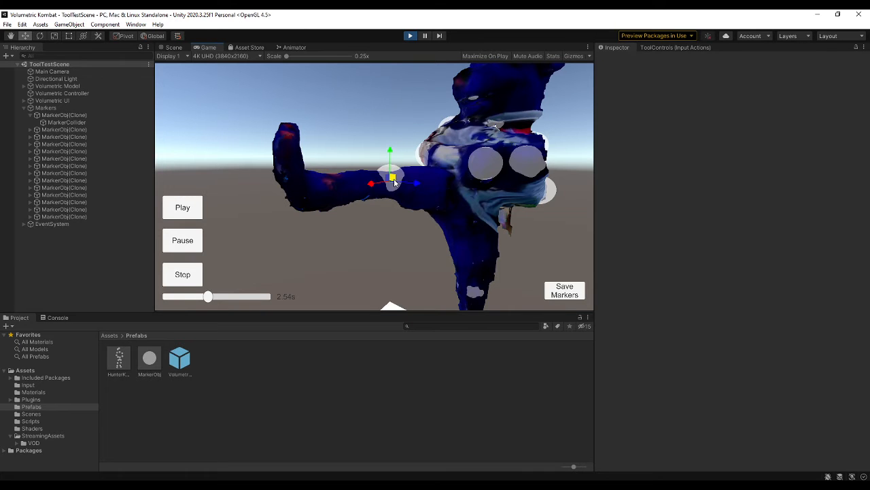
- Fine-tune the right knee marker so it sits inside the raised leg, checking it from both sides
key(a)
right_drag(395, 188, 462, 184)
key(w)
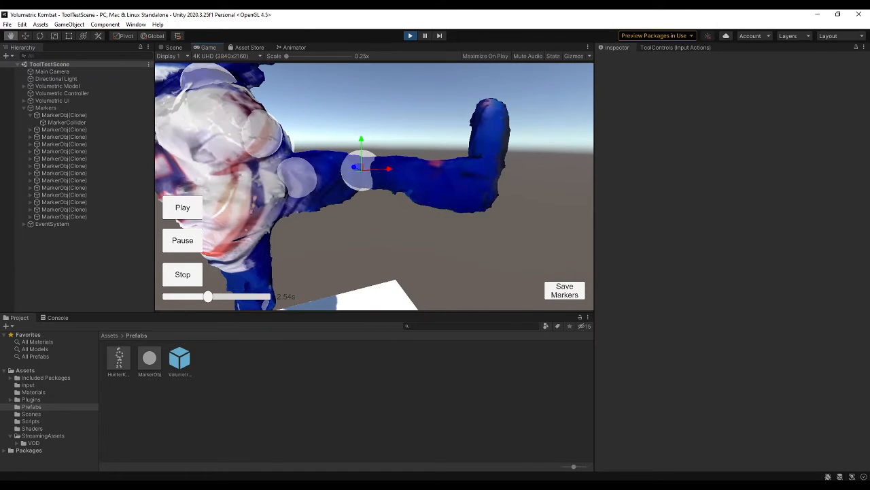
drag(359, 170, 360, 171)
drag(361, 173, 361, 176)
key(d)
right_drag(401, 178, 320, 178)
key(d)
key(d)
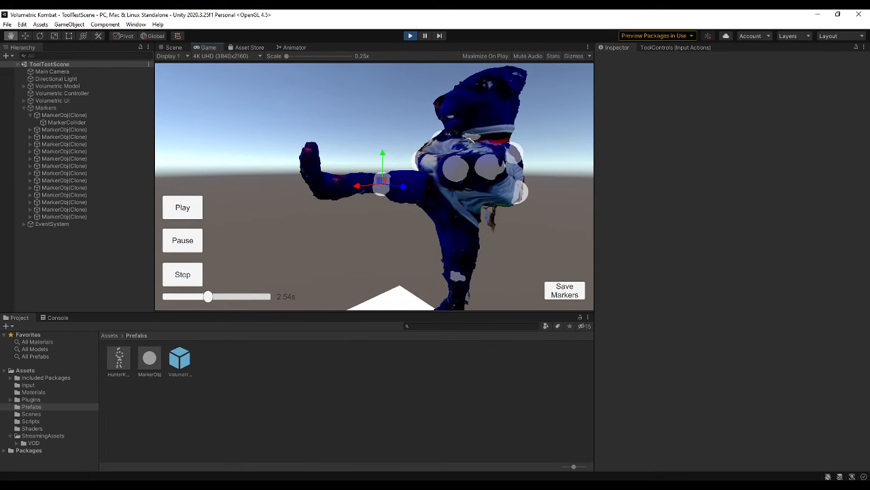
- Add a fifteenth marker and move it into the heel of the raised right foot, correcting it from the other side
key(w)
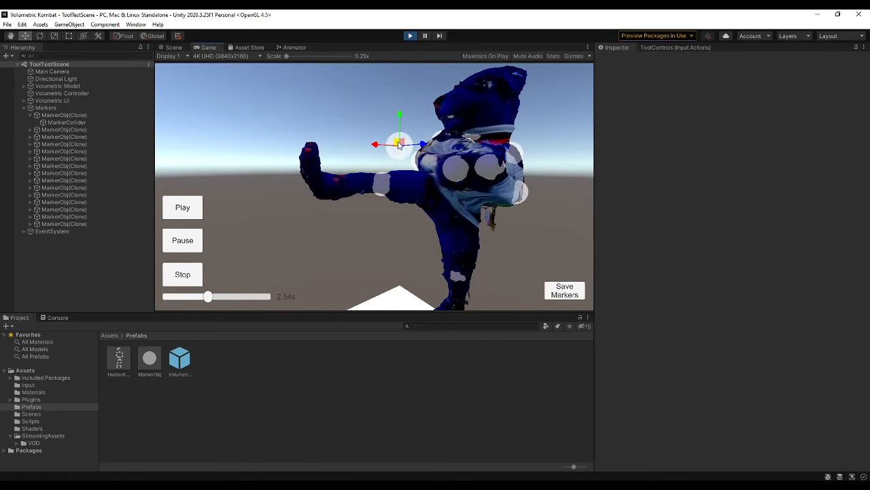
mouse_move(399, 145)
mouse_down()
mouse_move(309, 174)
mouse_move(316, 170)
mouse_up()
right_drag(302, 235, 354, 224)
key(a)
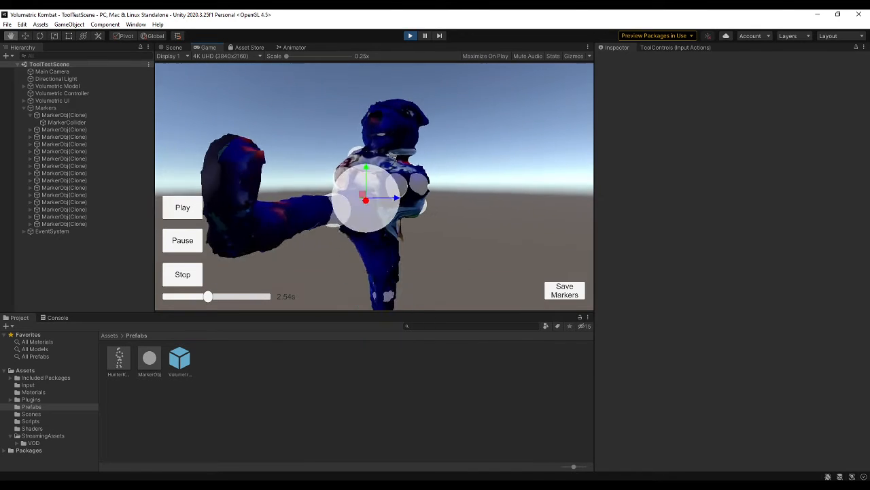
right_drag(391, 155, 419, 152)
mouse_move(433, 170)
mouse_down()
mouse_move(293, 166)
mouse_move(288, 157)
mouse_move(285, 206)
mouse_move(274, 190)
mouse_move(279, 199)
mouse_up()
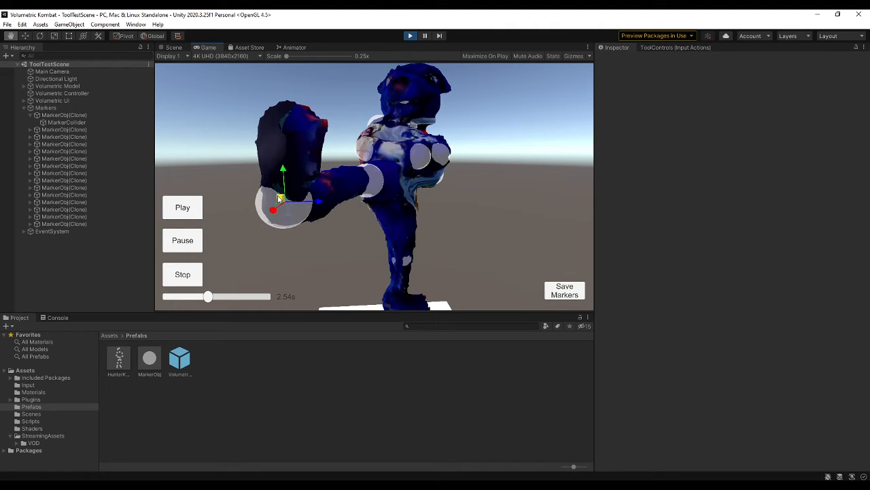
key(a)
mouse_move(279, 198)
right_down()
mouse_move(354, 194)
mouse_move(383, 180)
right_up()
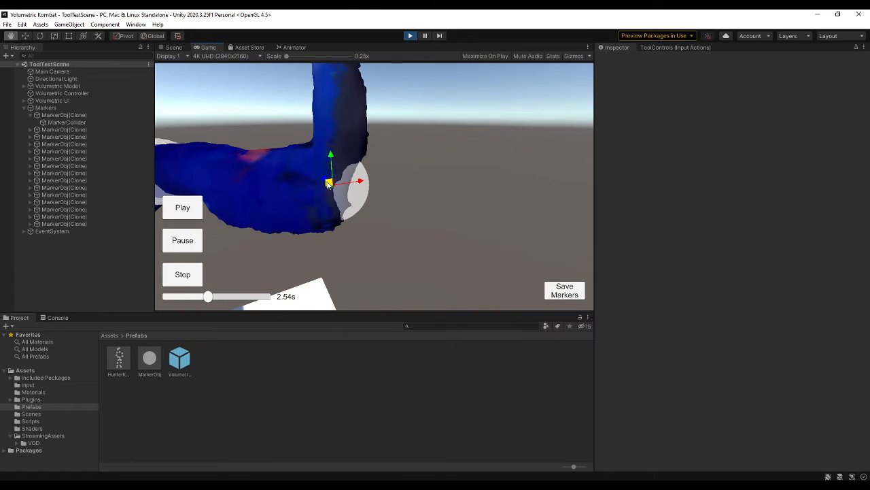
drag(329, 191, 308, 194)
- Add a sixteenth marker and move it up toward the toes of the raised right foot
key(space)
key(a)
key(s)
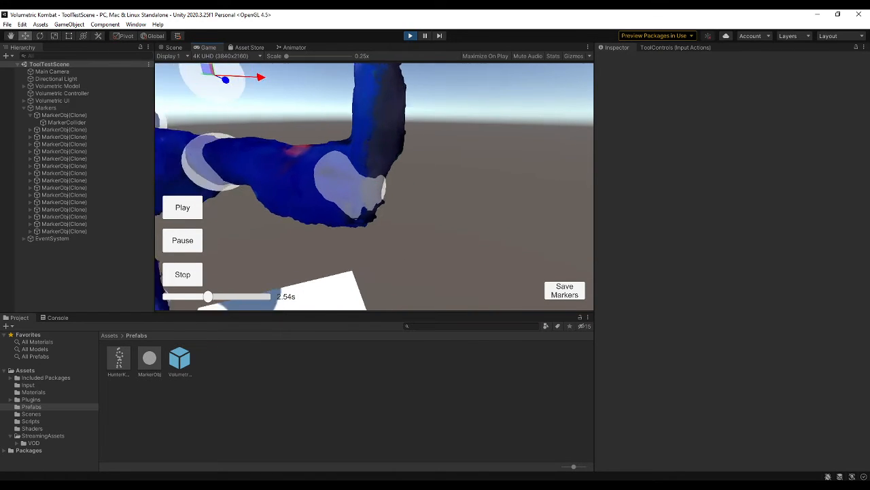
mouse_move(251, 104)
mouse_down()
mouse_move(399, 146)
mouse_move(384, 122)
mouse_move(416, 133)
mouse_move(385, 131)
mouse_move(496, 144)
mouse_move(390, 136)
mouse_move(391, 126)
mouse_move(350, 119)
mouse_move(378, 120)
mouse_up()
right_drag(378, 120, 286, 126)
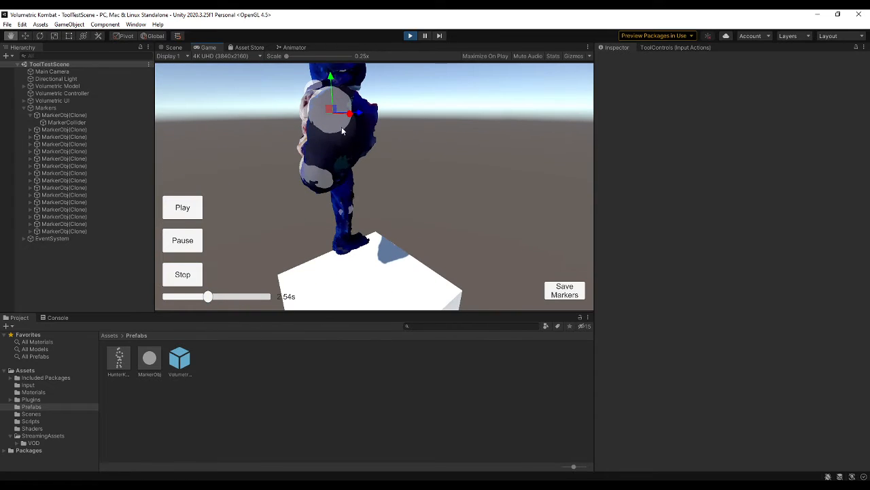
drag(331, 111, 343, 119)
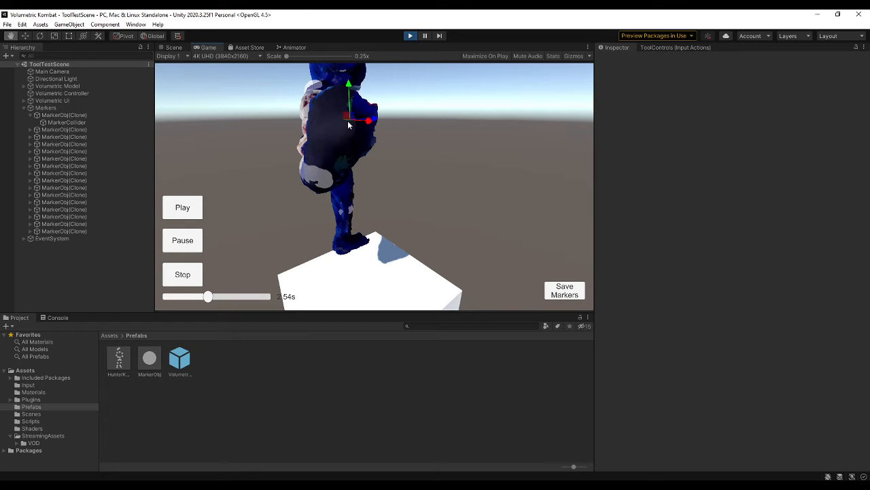
drag(348, 121, 347, 121)
- Fine-tune the toe marker on the raised right foot from above and from both sides
right_drag(347, 121, 348, 170)
key(w)
drag(336, 145, 322, 142)
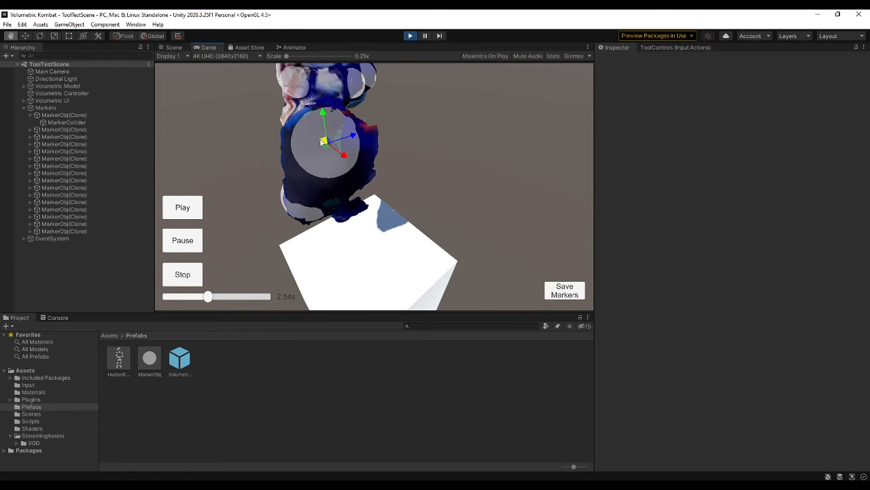
key(a)
mouse_move(323, 142)
right_down()
mouse_move(353, 144)
mouse_move(435, 121)
mouse_move(460, 165)
right_up()
drag(454, 166, 446, 168)
mouse_move(447, 168)
right_down()
mouse_move(387, 187)
mouse_move(293, 182)
mouse_move(276, 140)
right_up()
key(d)
key(q)
key(s)
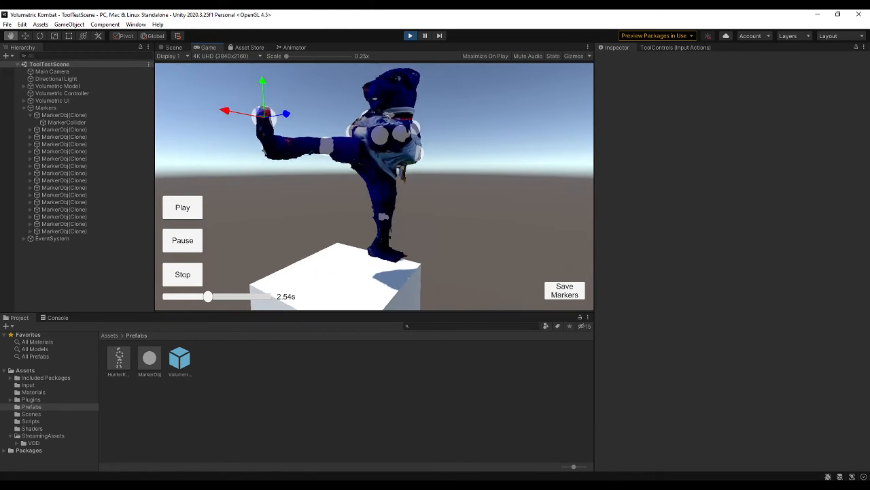
- Add a seventeenth marker and move it down beside the standing left foot
key(q)
key(w)
drag(342, 158, 378, 284)
key(w)
right_drag(378, 282, 442, 299)
key(a)
key(q)
right_drag(375, 187, 436, 171)
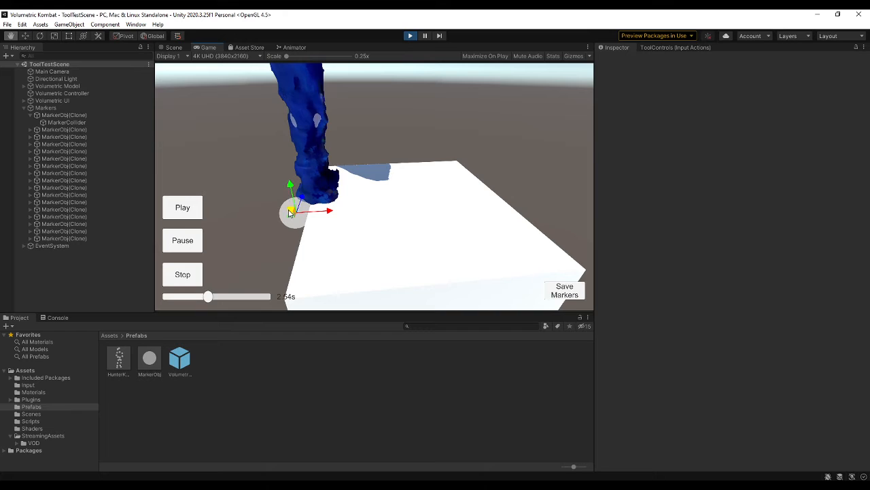
- Position the seventeenth marker at the ankle of the standing left leg, adjusting it from the back, side and above
drag(289, 210, 309, 180)
mouse_move(308, 181)
right_down()
mouse_move(251, 165)
mouse_move(185, 188)
right_up()
key(d)
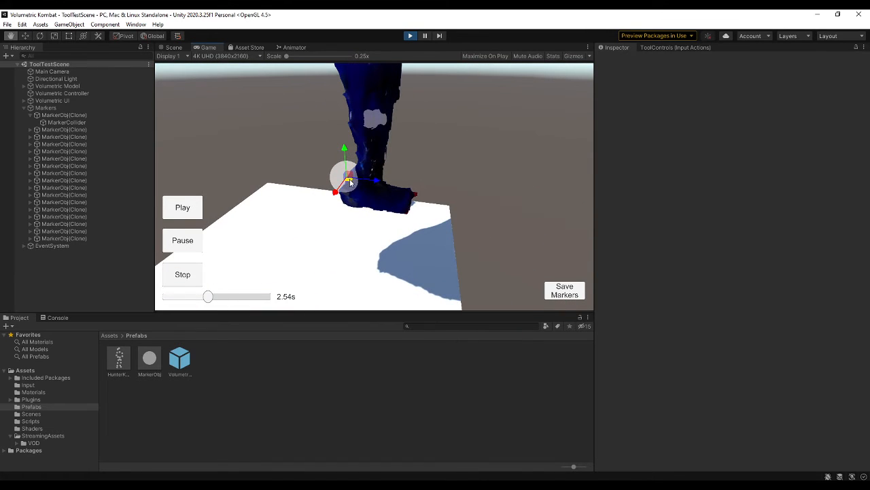
drag(350, 181, 367, 187)
right_drag(368, 187, 368, 170)
key(w)
drag(354, 195, 345, 206)
right_drag(346, 205, 391, 172)
drag(395, 185, 379, 187)
mouse_move(379, 187)
right_down()
mouse_move(326, 185)
mouse_move(386, 192)
mouse_move(373, 188)
mouse_move(383, 139)
right_up()
- Add an eighteenth marker and move it into the toes of the standing left foot, collapsing the first marker's hierarchy entry
key(s)
key(q)
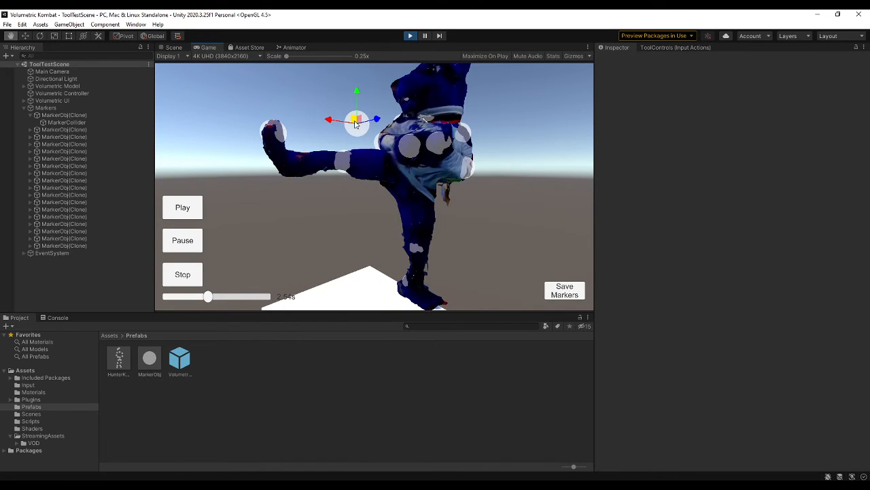
drag(369, 139, 414, 284)
mouse_move(445, 281)
right_down()
mouse_move(374, 187)
mouse_move(354, 184)
right_up()
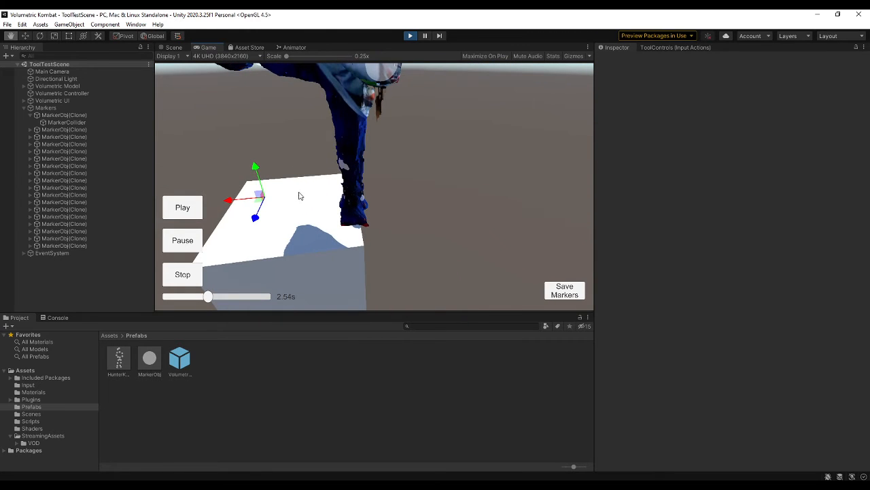
click(30, 115)
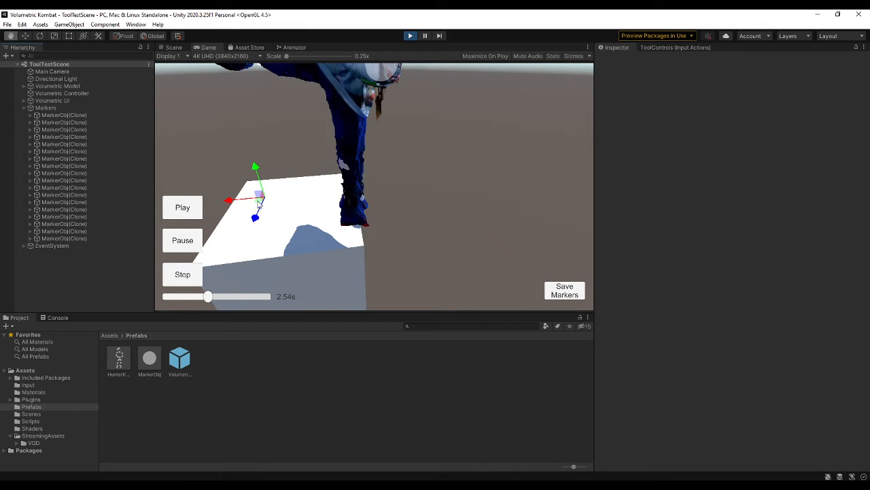
mouse_move(259, 203)
mouse_down()
mouse_move(334, 203)
mouse_move(358, 214)
mouse_move(348, 204)
mouse_up()
mouse_move(348, 204)
right_down()
mouse_move(422, 197)
mouse_move(398, 200)
right_up()
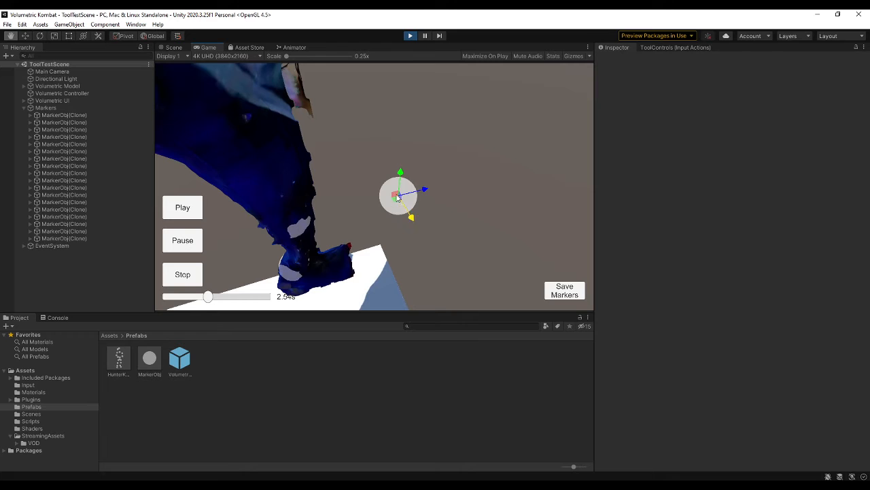
mouse_move(398, 197)
mouse_down()
mouse_move(335, 258)
mouse_move(338, 267)
mouse_up()
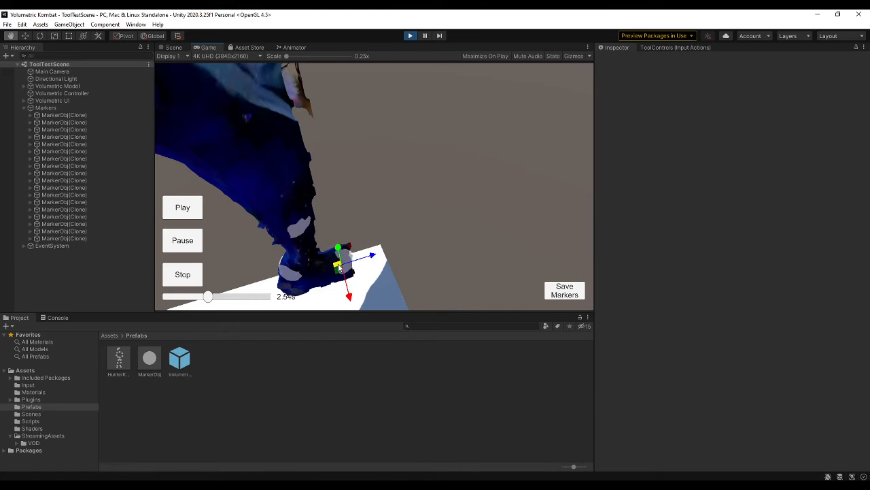
right_drag(339, 267, 279, 261)
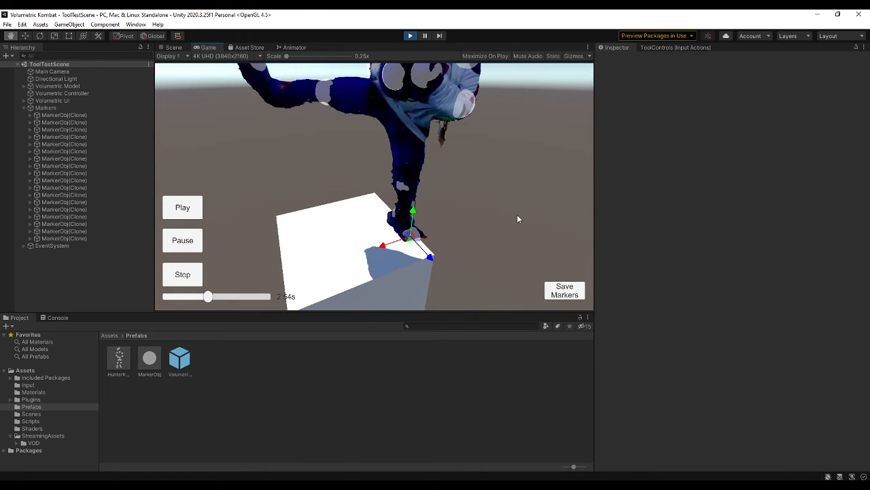
- Examine the placement of all markers on the model from the back and the front
right_drag(330, 182, 476, 162)
key(w)
key(s)
key(a)
key(a)
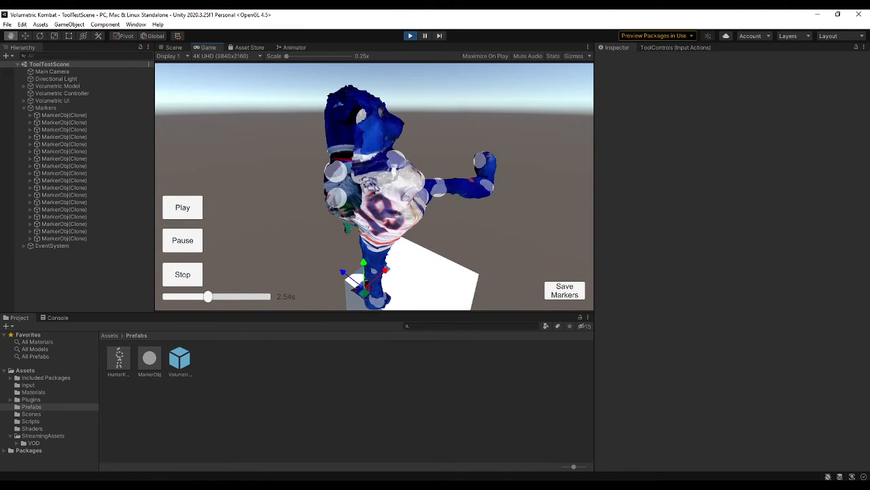
key(d)
right_drag(394, 170, 245, 170)
key(a)
key(d)
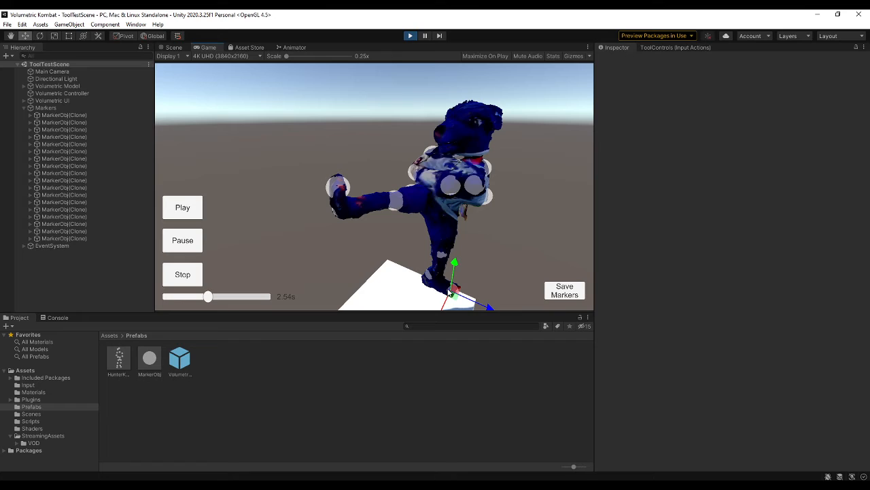
- Select the standing foot's ankle marker and the first listed marker object, and review the marker set from other angles
click(430, 277)
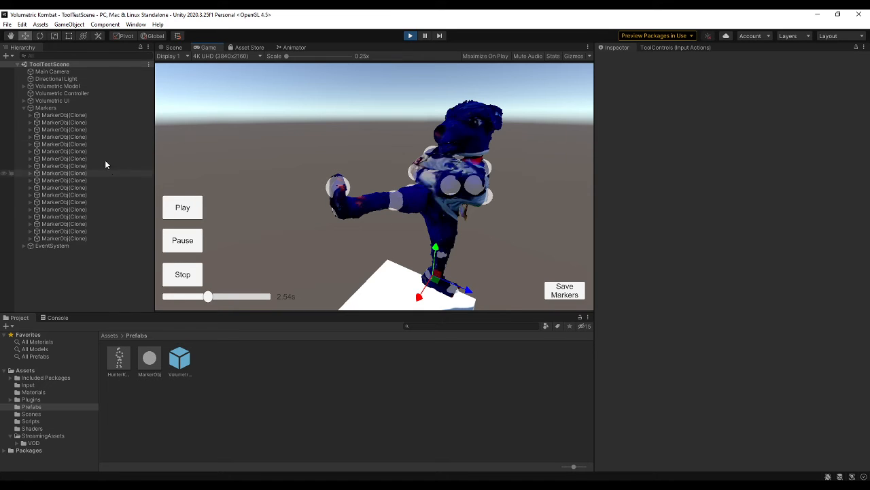
click(78, 115)
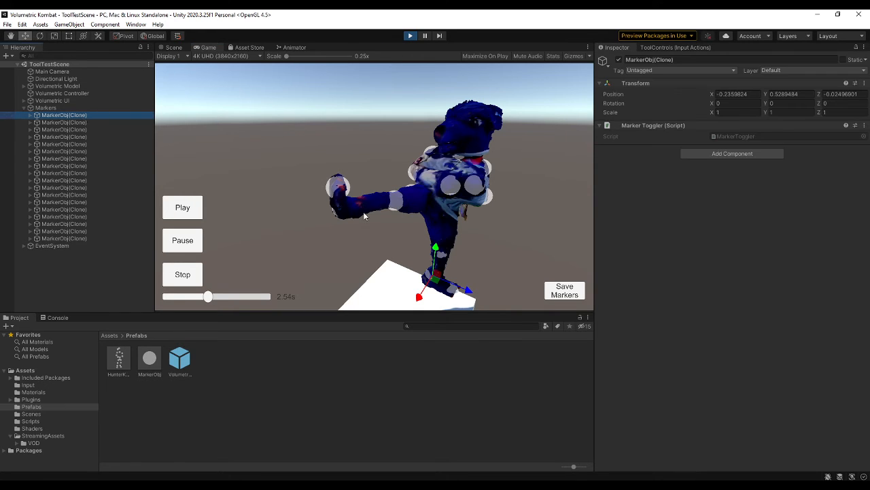
drag(309, 178, 391, 219)
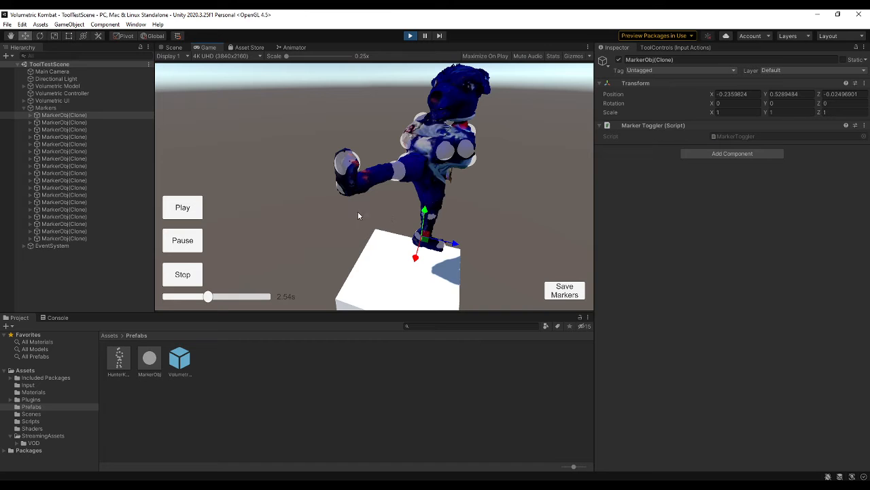
key(a)
right_drag(354, 211, 163, 211)
key(q)
key(d)
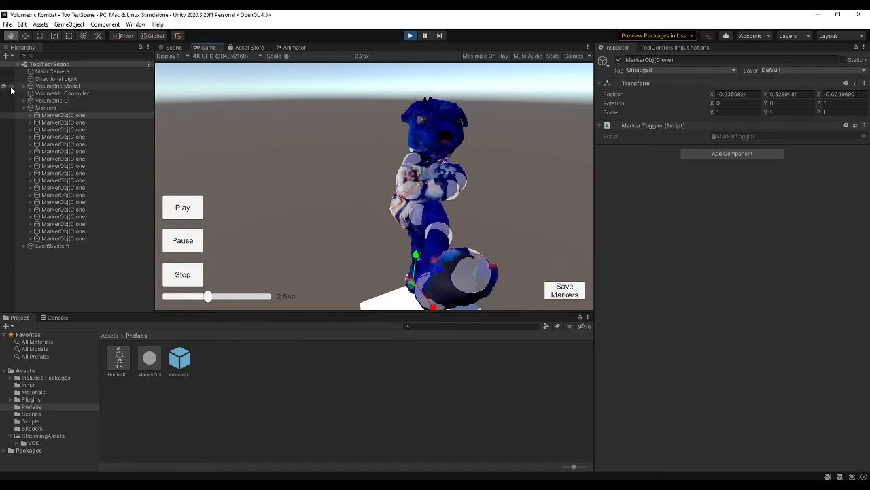
- Collapse the Markers group, deactivate Volumetric Model to view the markers alone, and reactivate it
click(24, 107)
click(55, 86)
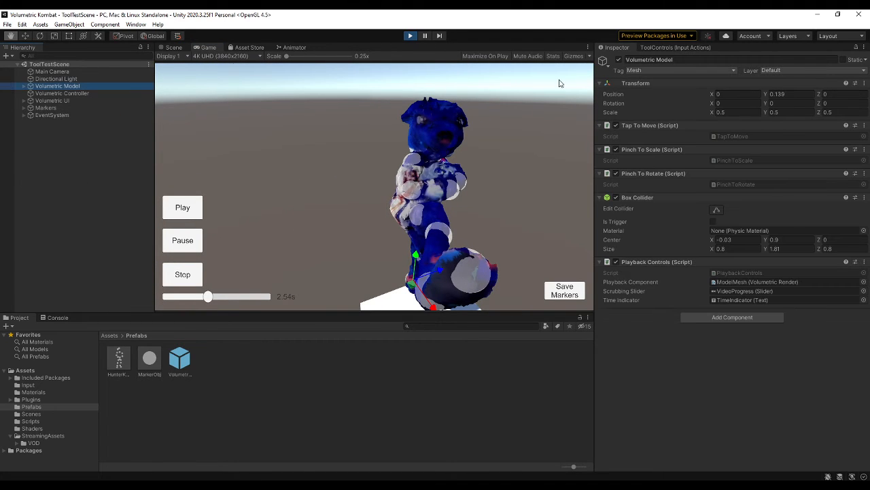
click(618, 59)
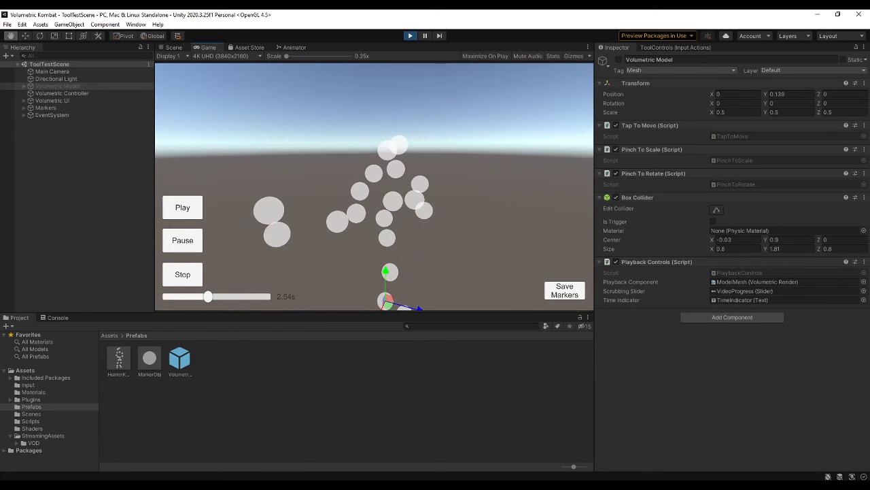
click(617, 60)
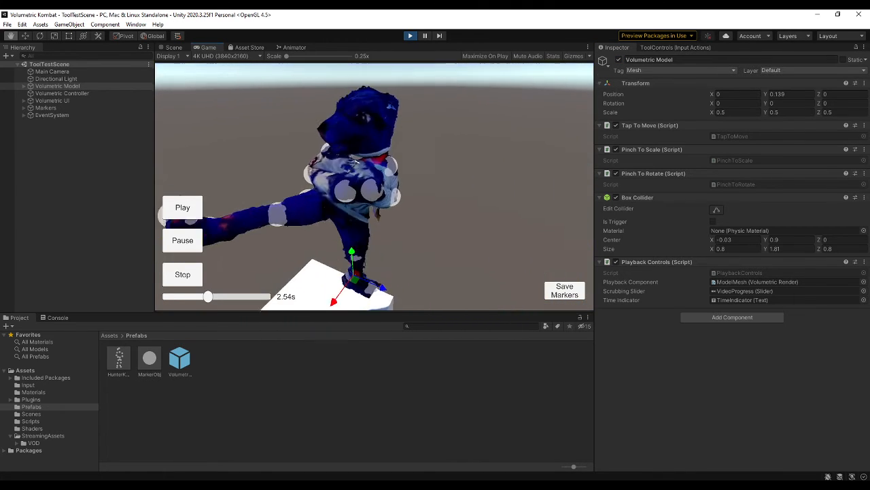
- Save the placed markers as a prefab and select the volumetric prefab in the Prefabs folder
click(564, 296)
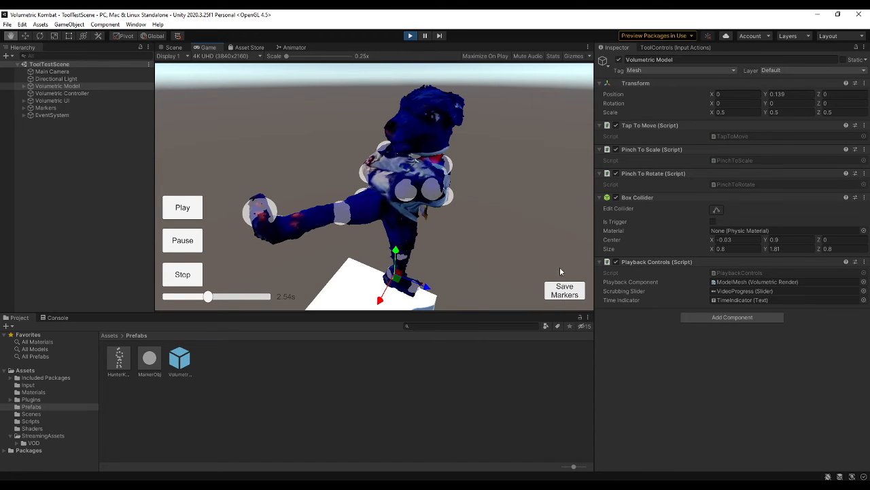
click(567, 291)
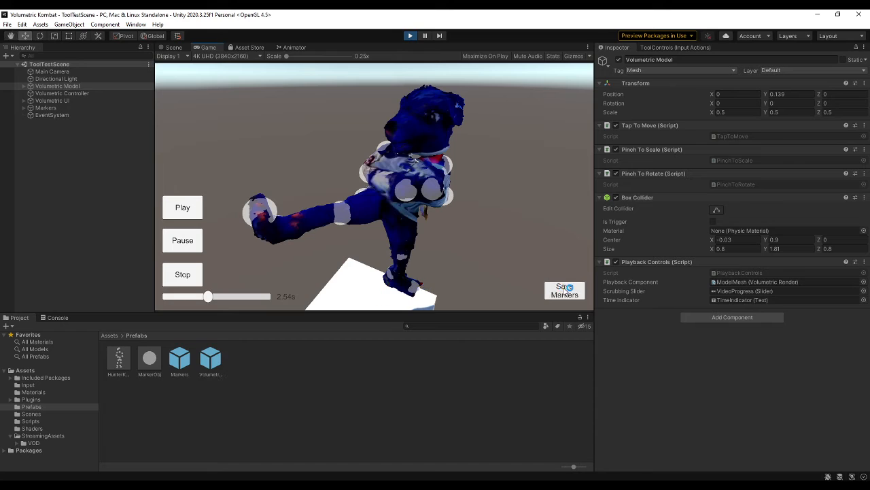
click(211, 374)
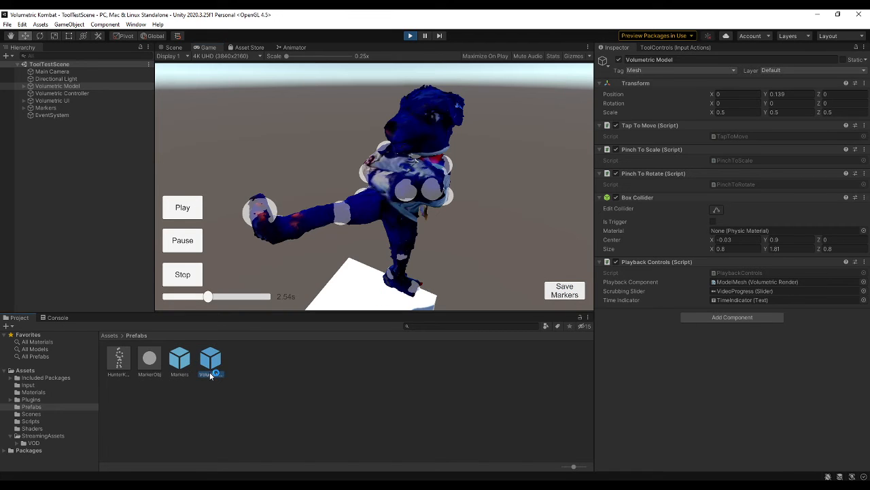
click(150, 364)
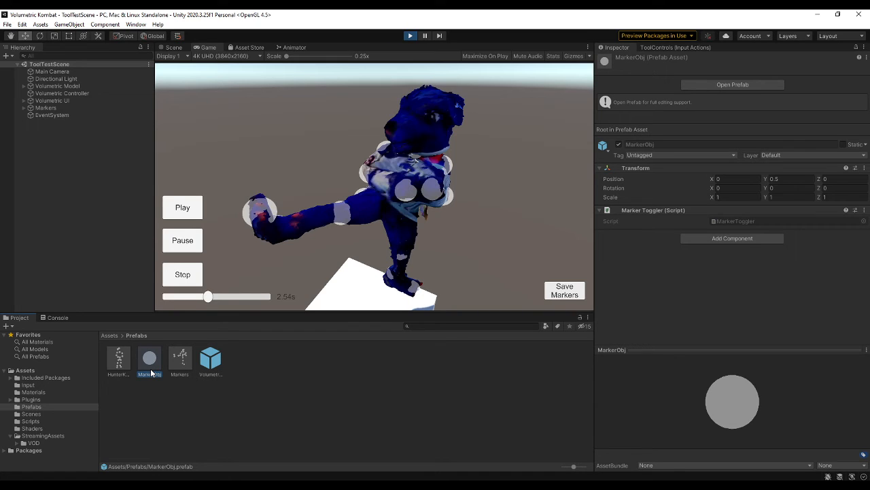
drag(150, 360, 257, 174)
key(ctrl+z)
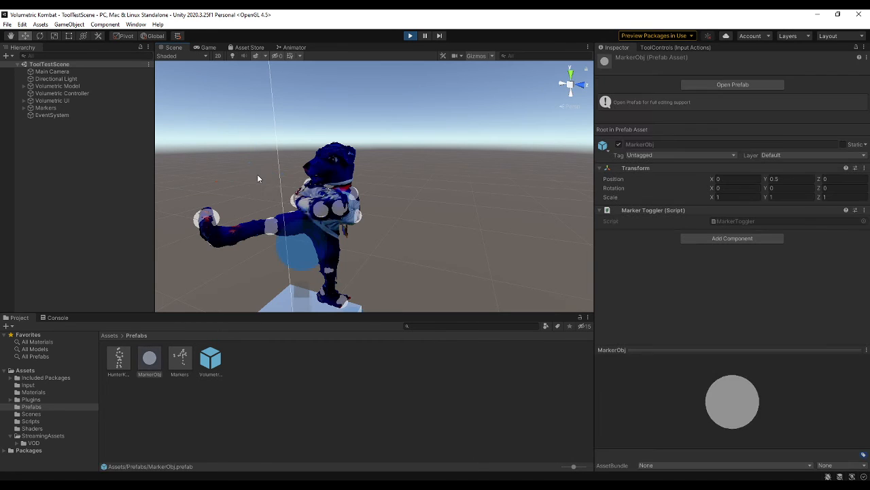
- Expand the Markers group and compare the Markers 1 and Markers prefabs in their previews
click(59, 108)
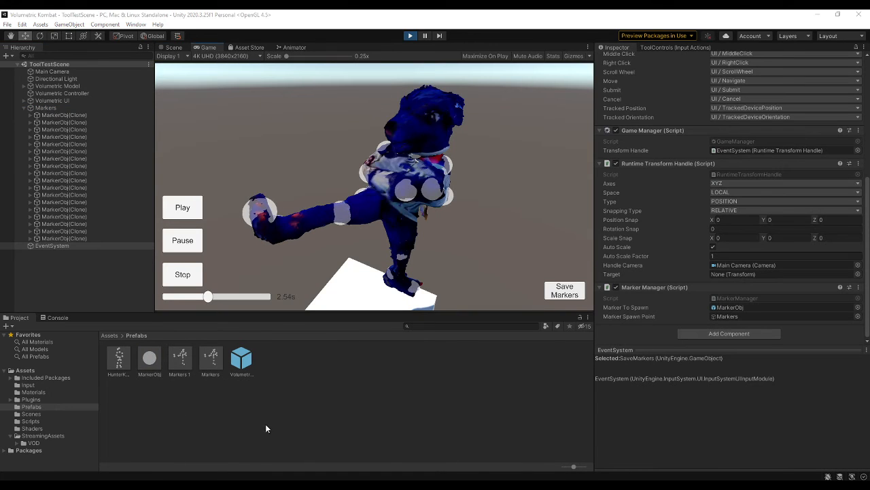
click(184, 360)
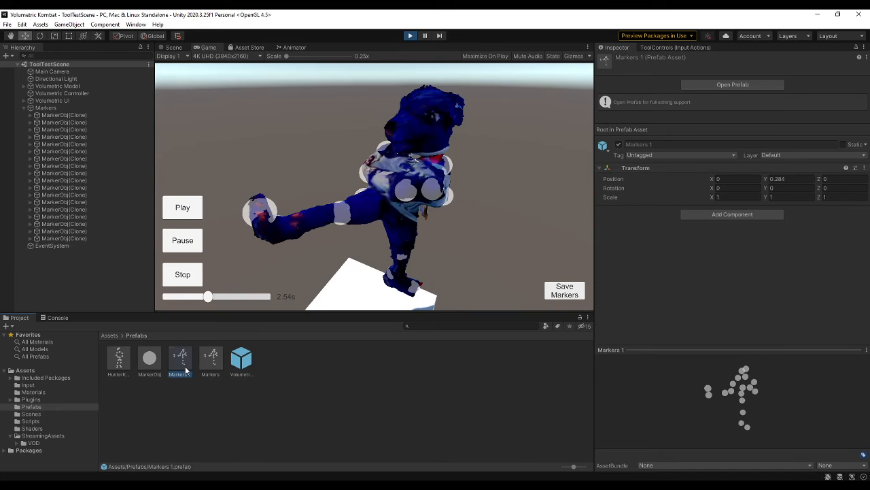
click(213, 362)
click(179, 359)
click(210, 360)
click(184, 361)
click(212, 357)
- Delete the duplicate Markers 1 prefab from the Prefabs folder
click(182, 365)
key(Delete)
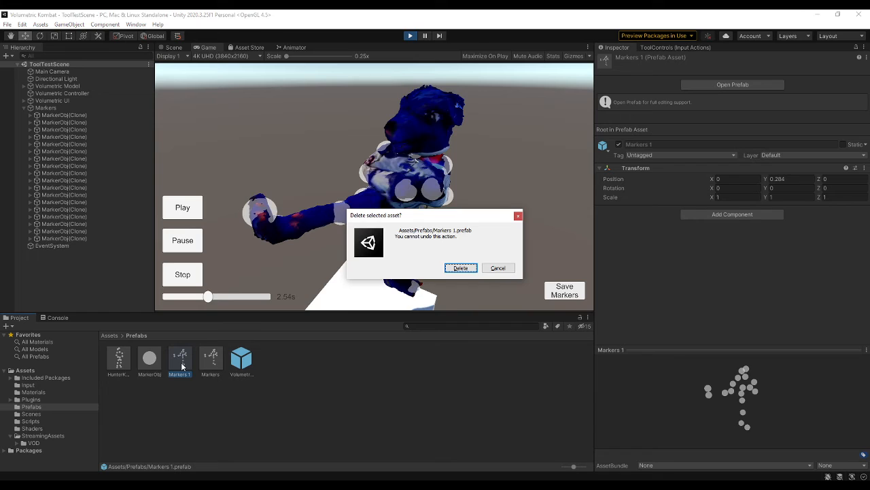
click(461, 268)
- Rename the Markers prefab to HunterKeyFrame2.54s and the HunterKeyFrame1 prefab to HunterKeyFrame0.0s
click(176, 367)
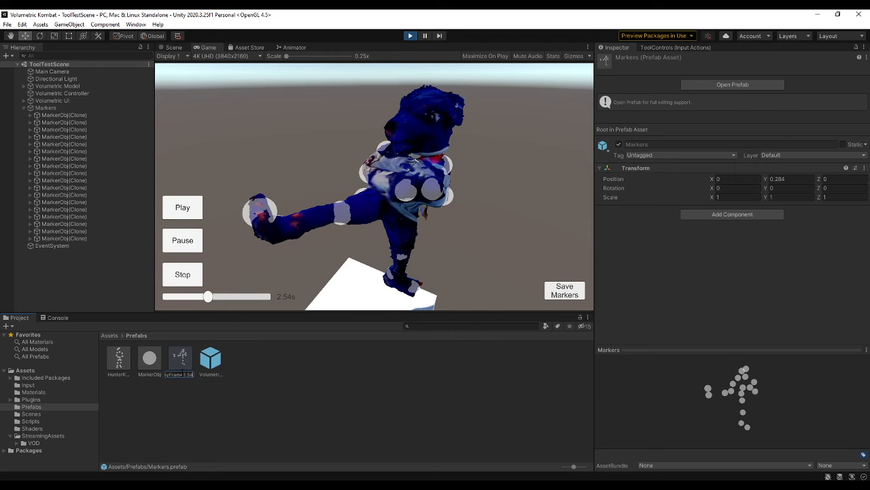
key(Return)
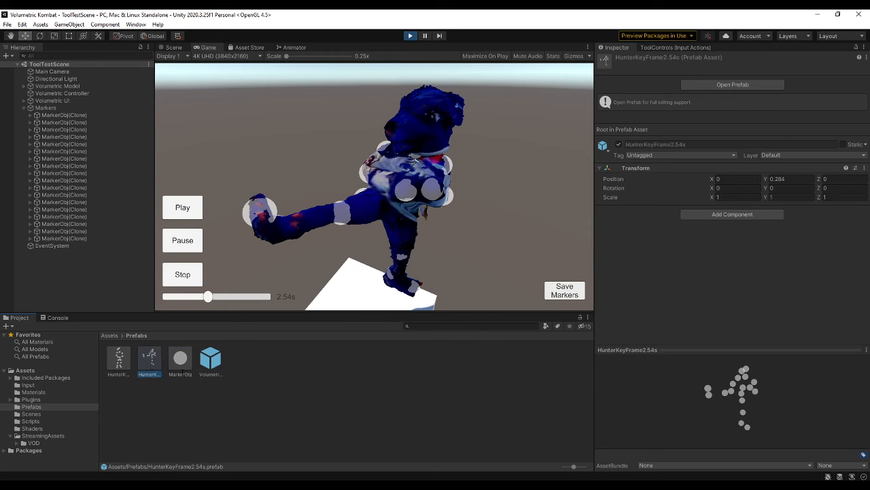
click(117, 367)
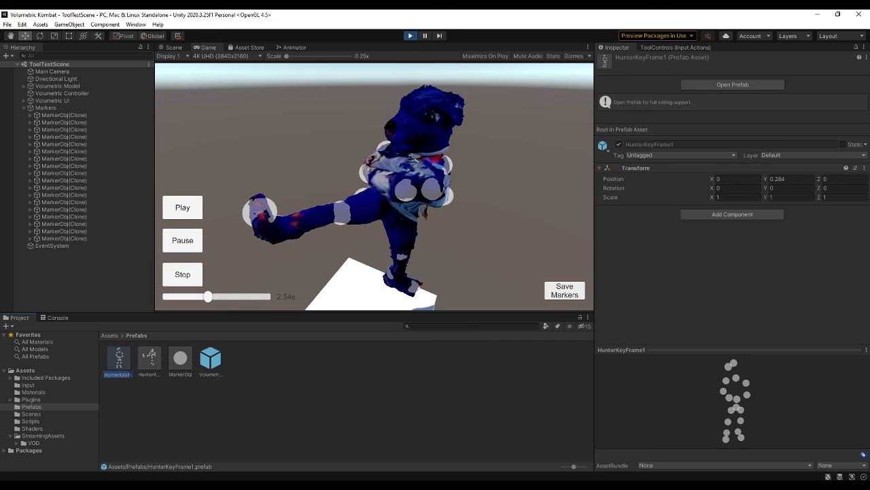
drag(128, 375, 146, 374)
text(Frame0.0s)
key(Return)
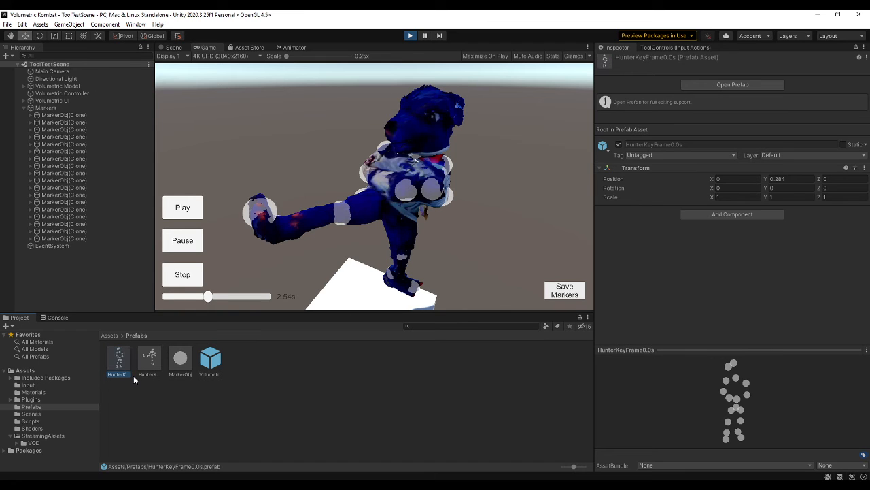
- Exit Play mode, add the HunterKeyFrame0.0s and HunterKeyFrame2.54s prefabs to the scene, and move them along Z to -2.083 and -1.514
click(409, 36)
scroll(350, 197, down, 5)
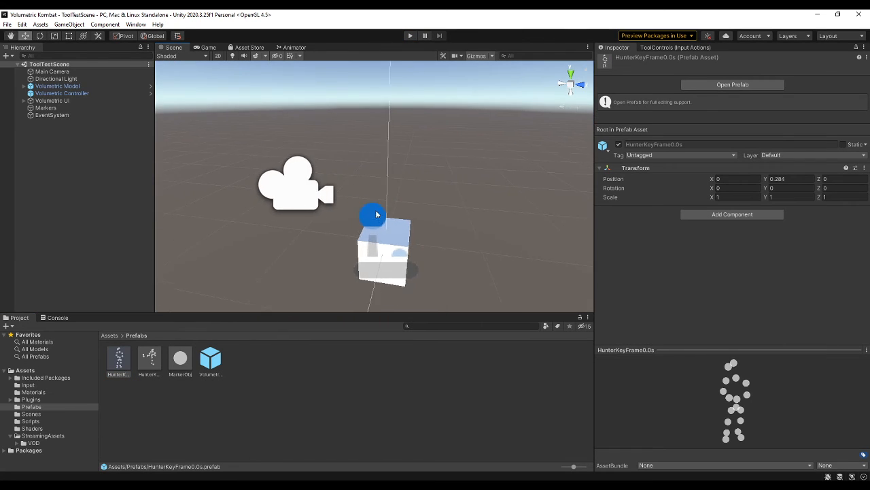
drag(77, 152, 78, 153)
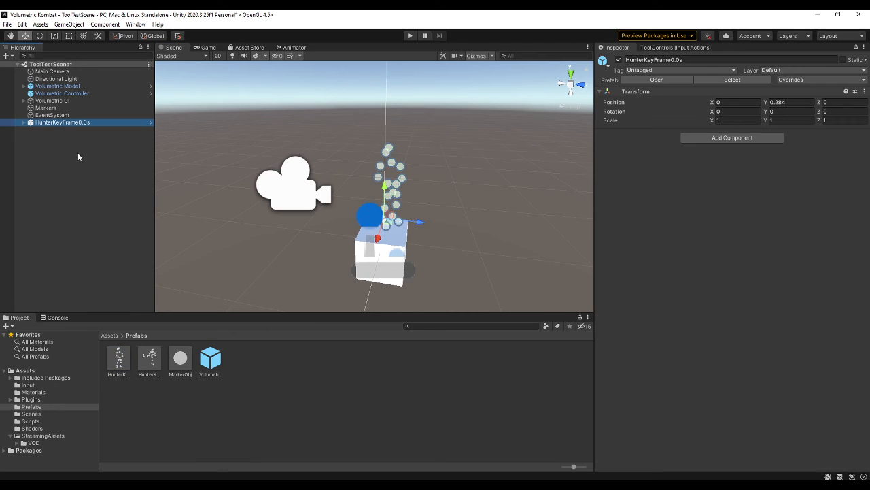
drag(422, 226, 221, 336)
drag(143, 365, 47, 172)
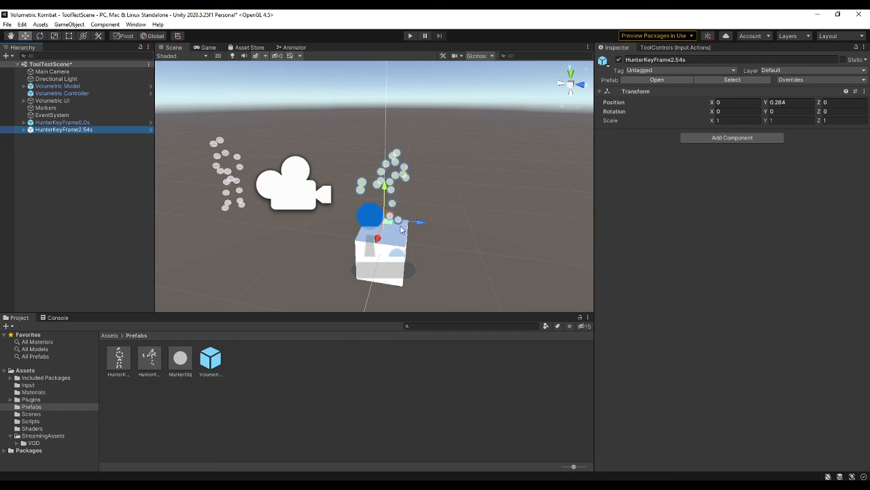
mouse_move(401, 229)
mouse_down()
mouse_move(295, 210)
mouse_move(174, 167)
mouse_move(126, 169)
mouse_move(446, 201)
mouse_move(392, 211)
mouse_move(342, 195)
mouse_move(352, 162)
mouse_up()
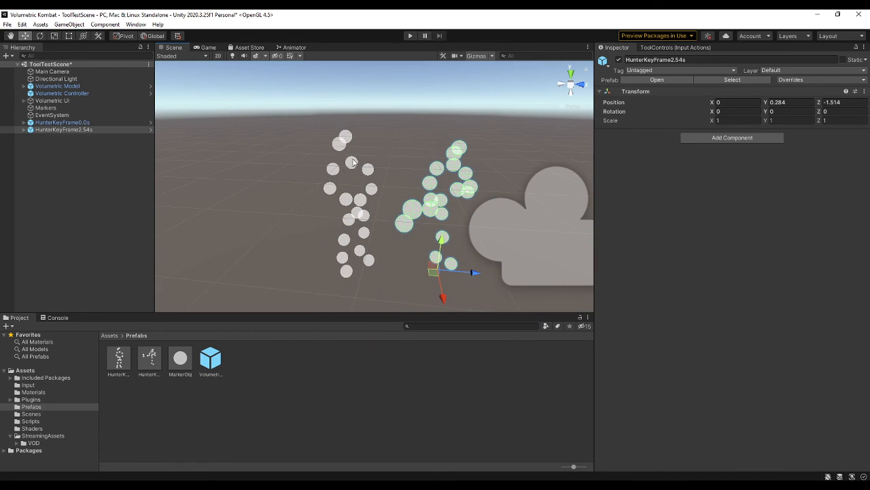
- Select each keyframe marker set in turn and compare their poses side by side from several angles
click(78, 123)
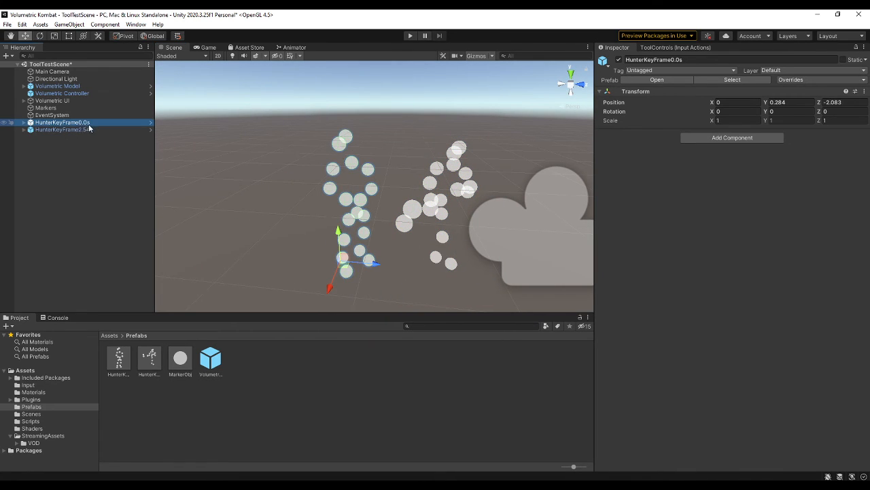
click(92, 130)
alt+drag(197, 193, 365, 261)
alt+drag(472, 170, 30, 139)
key(d)
right_drag(30, 136, 296, 178)
key(a)
key(d)
key(d)
key(d)
key(a)
key(d)
key(w)
key(s)
key(d)
key(a)
key(a)
mouse_move(349, 198)
right_down()
mouse_move(624, 208)
mouse_move(424, 208)
mouse_move(280, 189)
mouse_move(257, 200)
mouse_move(594, 193)
mouse_move(466, 206)
mouse_move(239, 197)
mouse_move(426, 195)
mouse_move(452, 217)
mouse_move(594, 213)
mouse_move(356, 199)
right_up()
key(d)
key(a)
key(d)
key(a)
key(d)
key(a)
key(w)
key(d)
key(s)
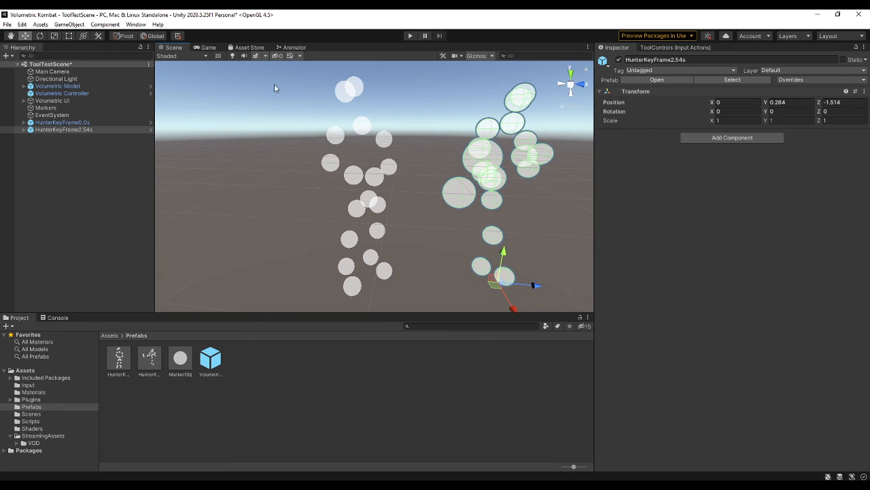
- Inspect one hip marker sphere of HunterKeyFrame0.0s, view both sets from other angles, and collapse the marker hierarchy
mouse_move(281, 134)
mouse_down()
mouse_move(427, 311)
mouse_move(294, 30)
mouse_move(293, 102)
mouse_up()
click(413, 287)
click(293, 102)
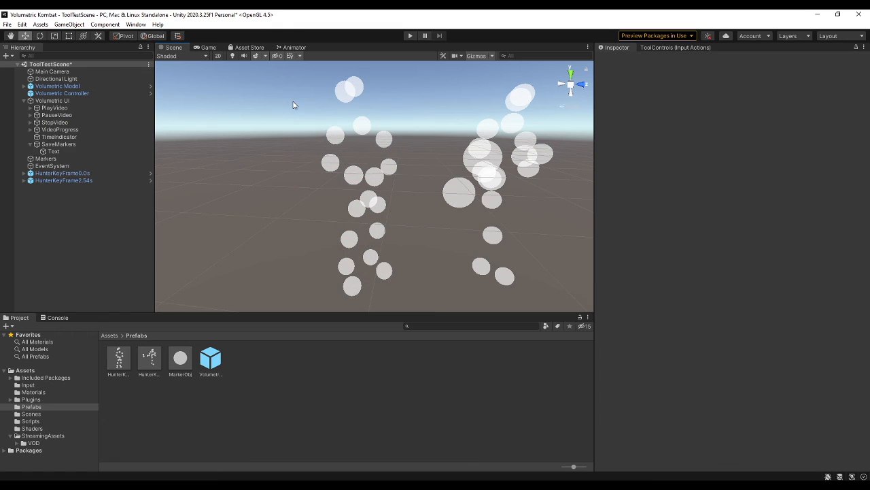
click(351, 237)
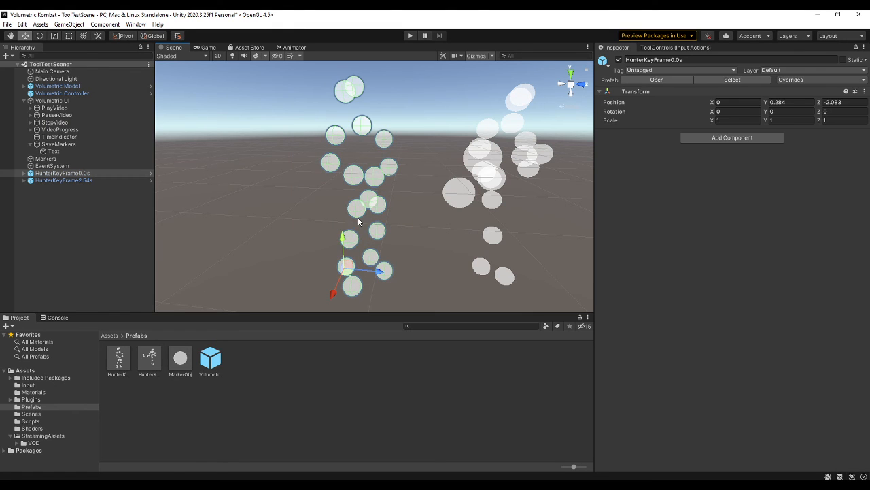
click(358, 221)
click(360, 211)
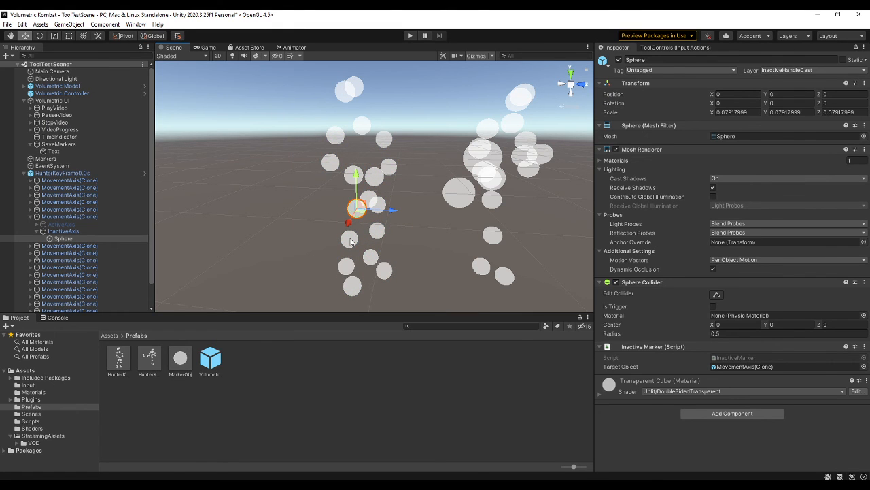
alt+drag(483, 165, 411, 213)
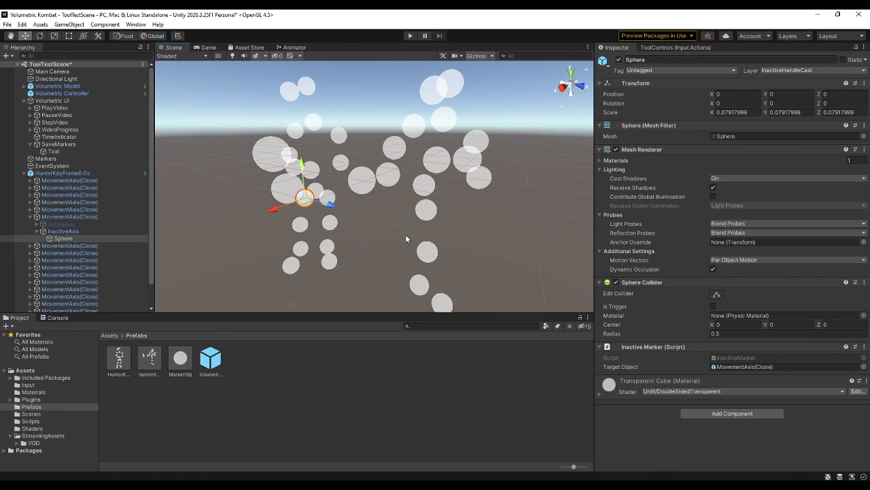
alt+drag(369, 249, 408, 224)
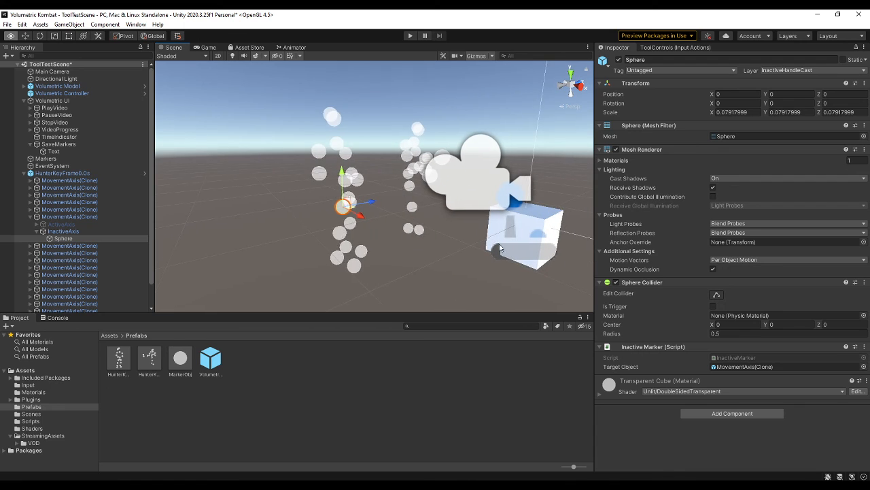
click(38, 231)
click(30, 216)
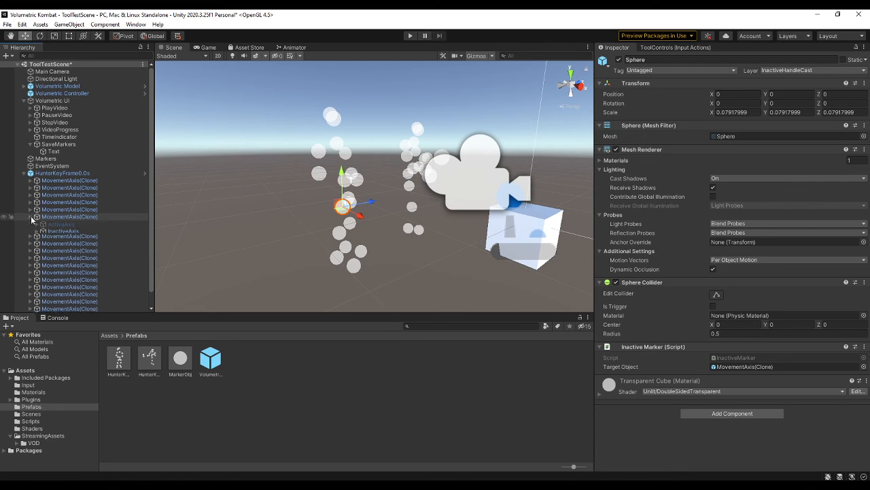
click(25, 174)
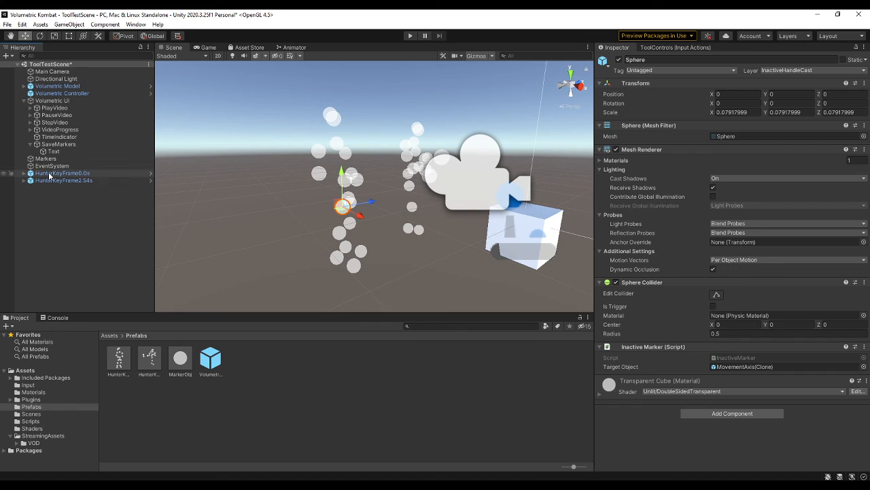
- Examine the first MovementAxis marker of HunterKeyFrame0.0s, including its ActiveAxis and the X, Y and Z handles, and collapse the hierarchy
click(24, 174)
click(41, 181)
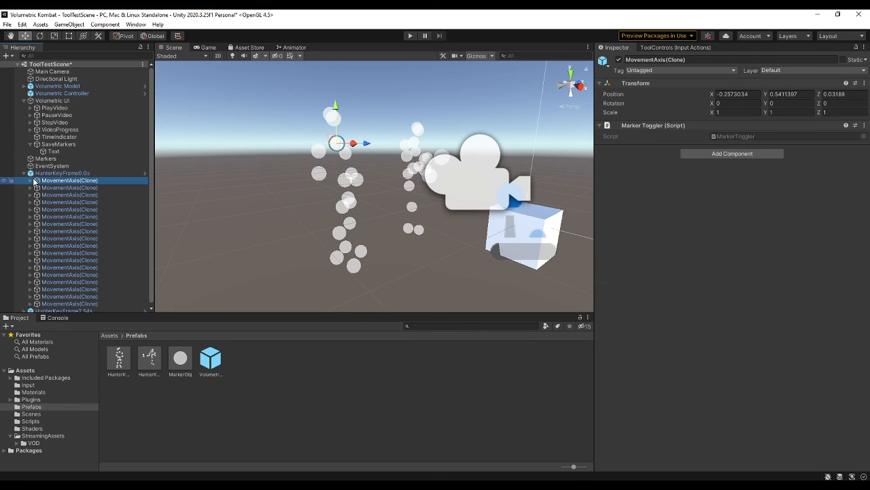
click(30, 181)
click(51, 188)
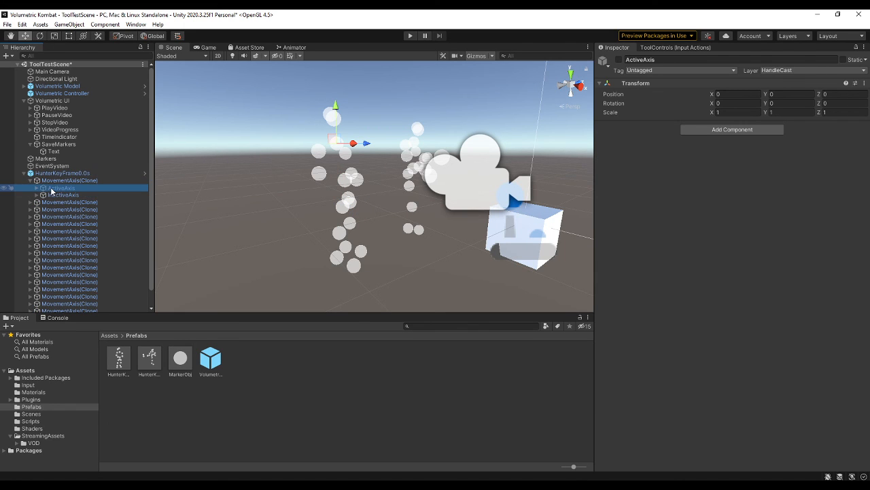
click(37, 188)
click(51, 196)
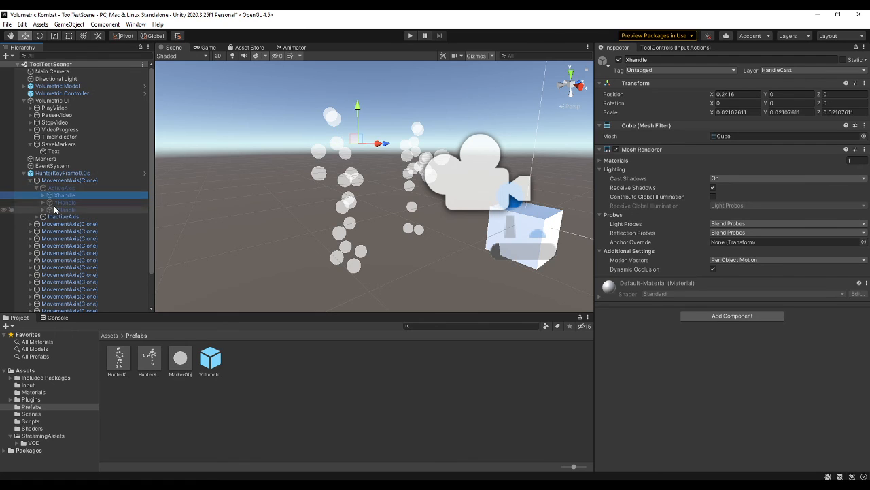
click(55, 209)
click(58, 202)
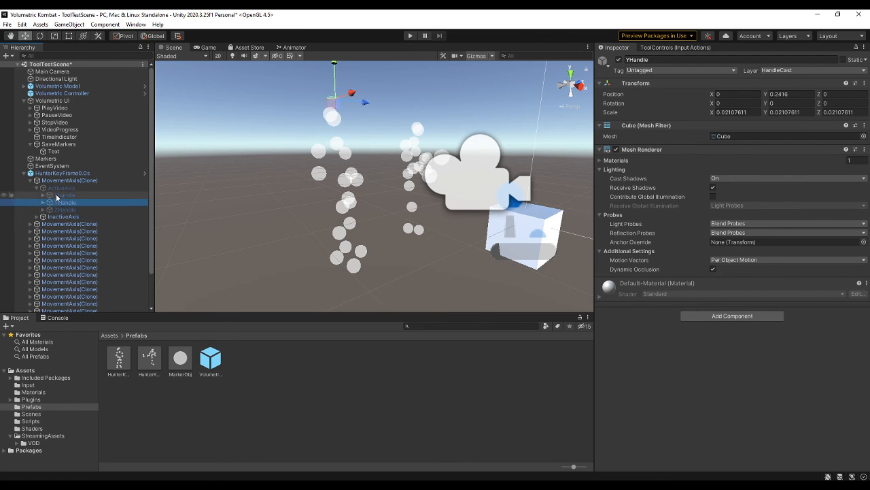
click(54, 195)
click(39, 188)
click(36, 189)
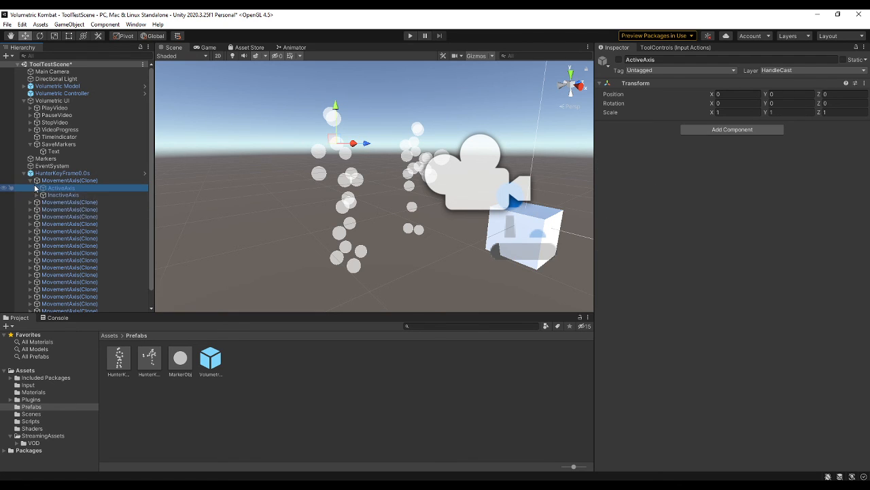
click(30, 180)
click(24, 174)
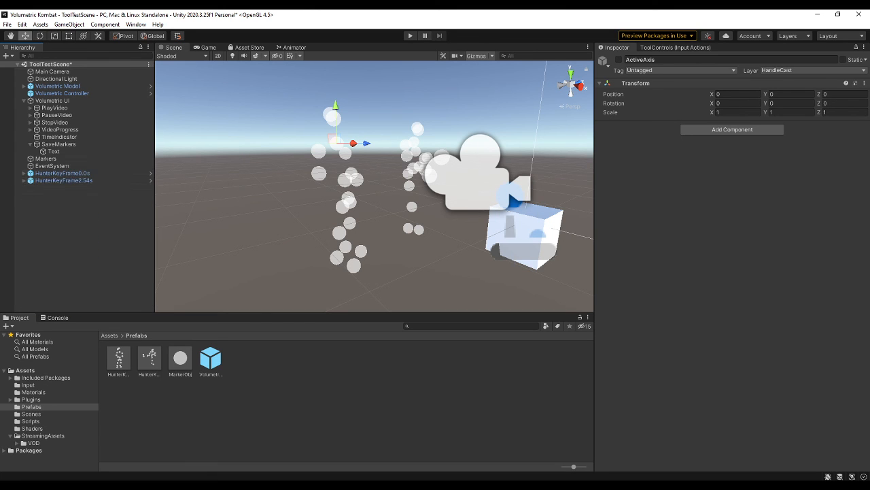
- Examine the child structure of the first marker in HunterKeyFrame2.54s, collapse it, and review both marker sets side by side
click(49, 174)
mouse_move(479, 250)
right_down()
mouse_move(369, 243)
mouse_move(509, 240)
mouse_move(469, 224)
mouse_move(412, 247)
mouse_move(414, 234)
mouse_move(235, 231)
mouse_move(401, 244)
mouse_move(184, 181)
right_up()
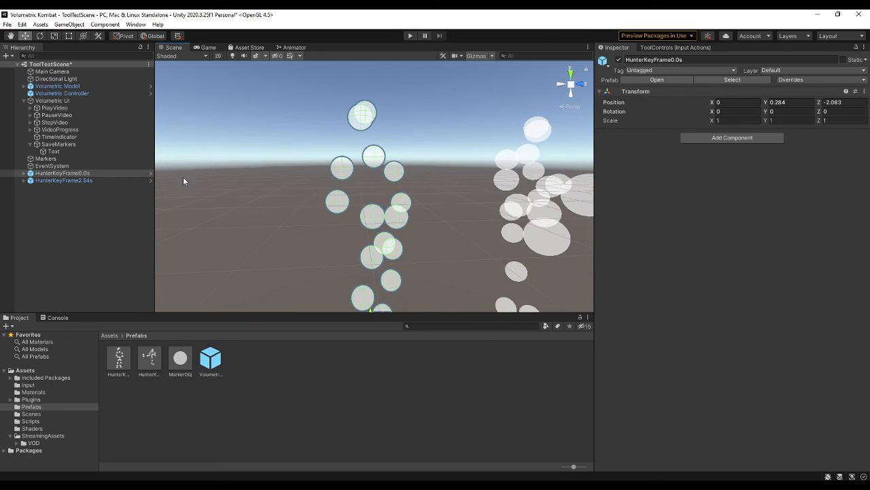
click(41, 181)
click(25, 181)
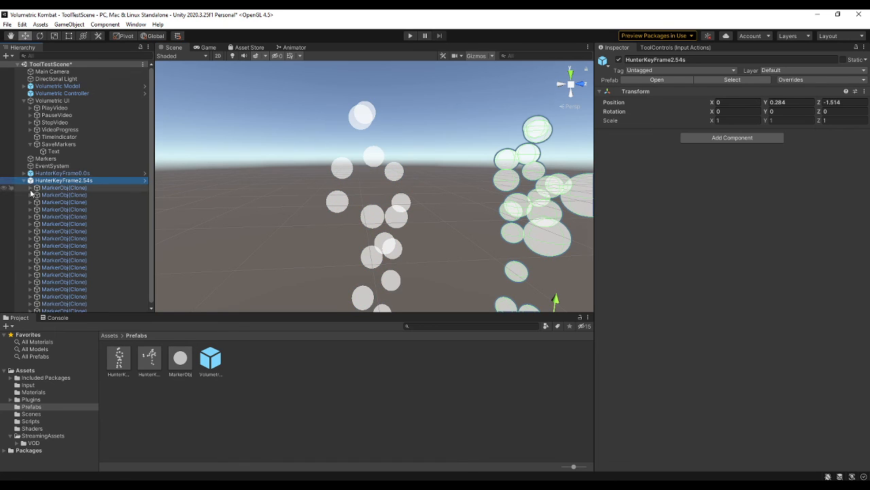
click(31, 188)
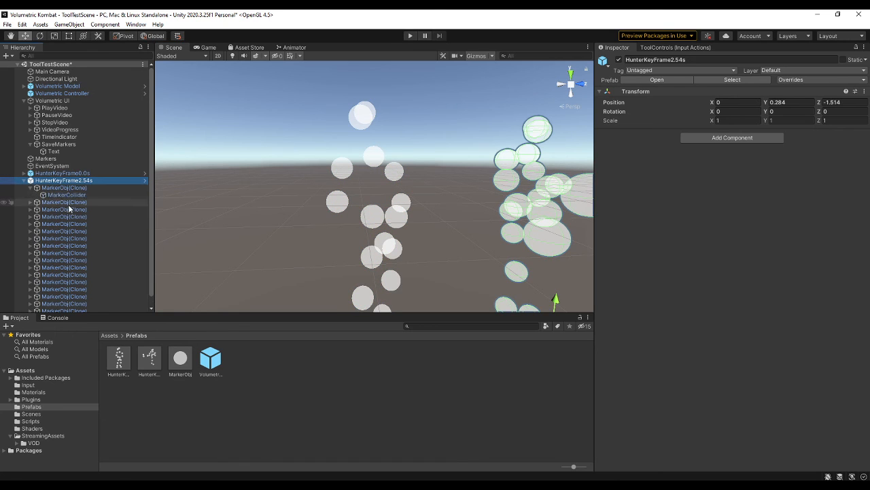
click(25, 181)
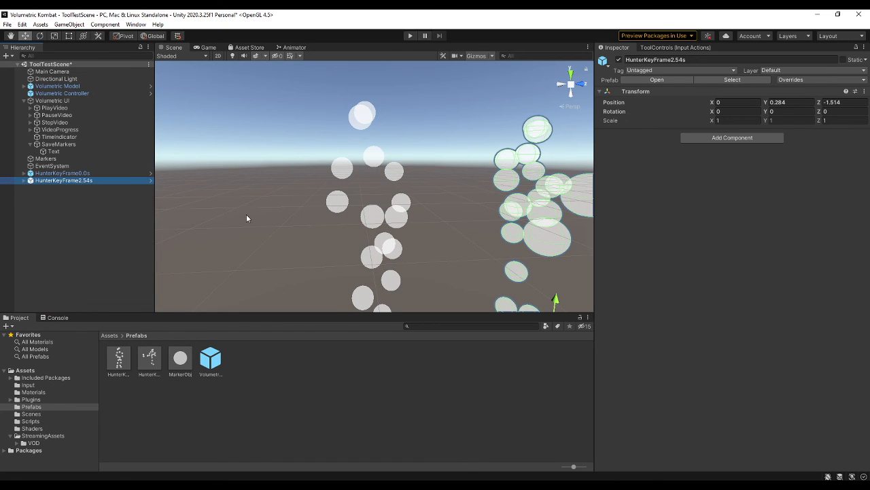
right_drag(368, 181, 357, 199)
key(s)
key(w)
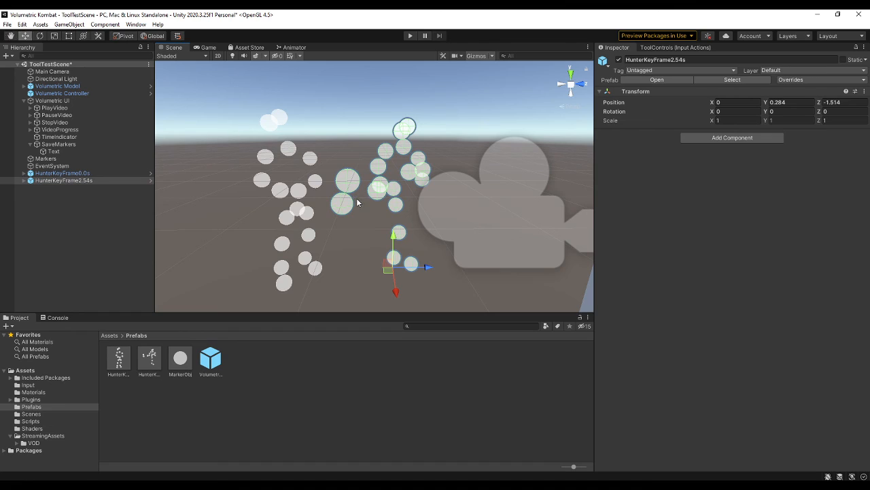